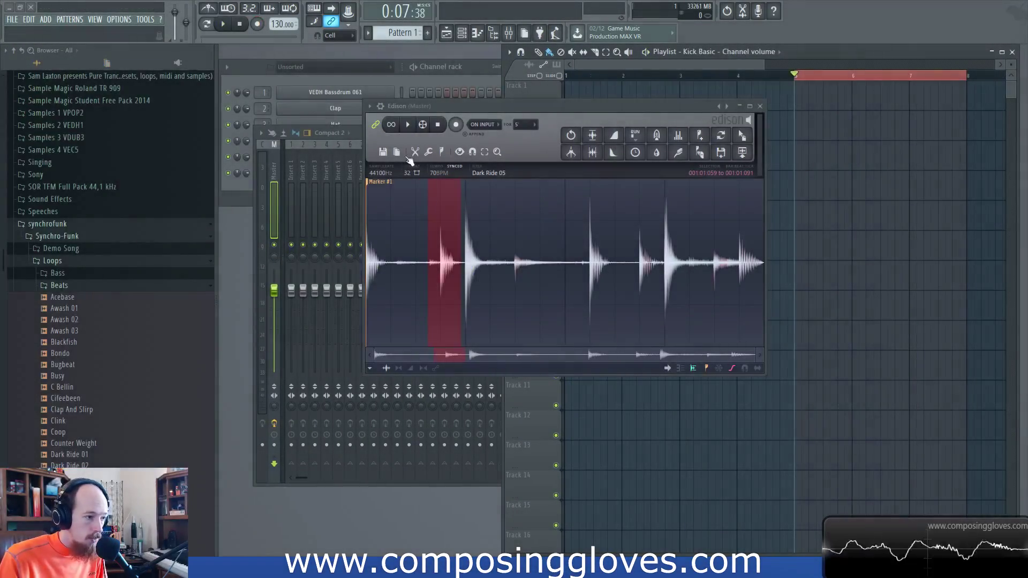
{"action": "left_click", "coordinate": [414, 152]}
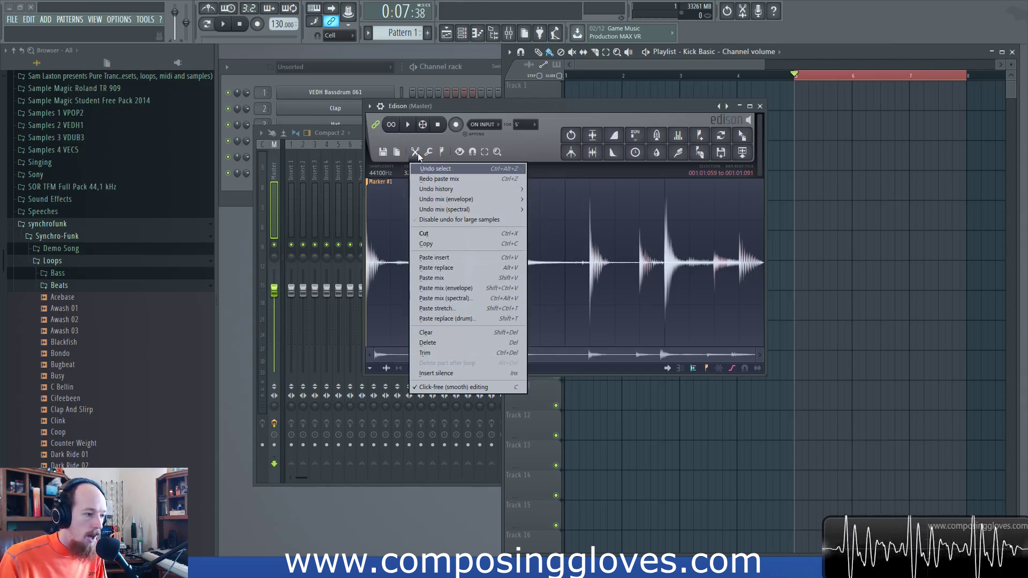
{"action": "mouse_move", "coordinate": [497, 153]}
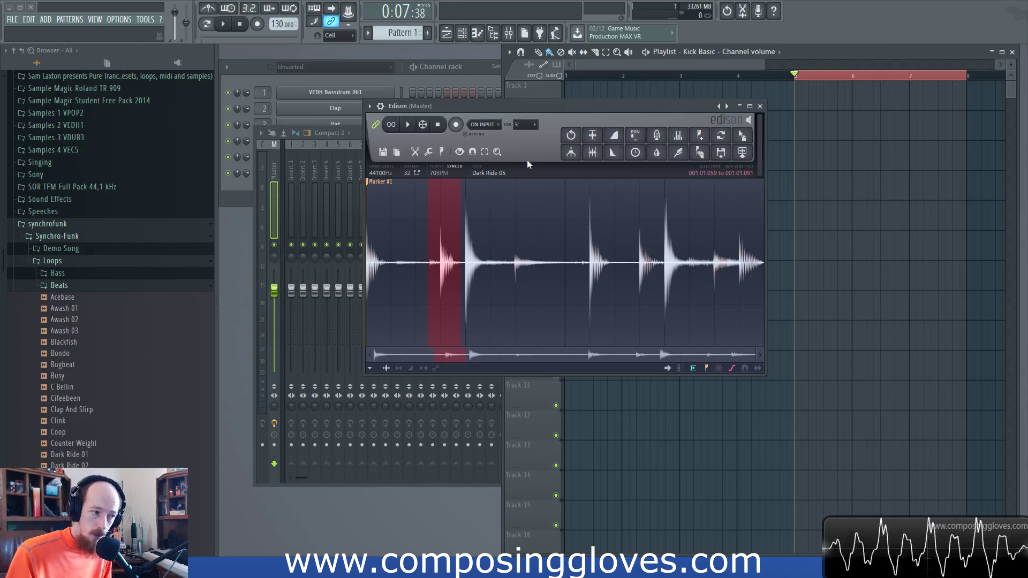
{"action": "mouse_move", "coordinate": [416, 157]}
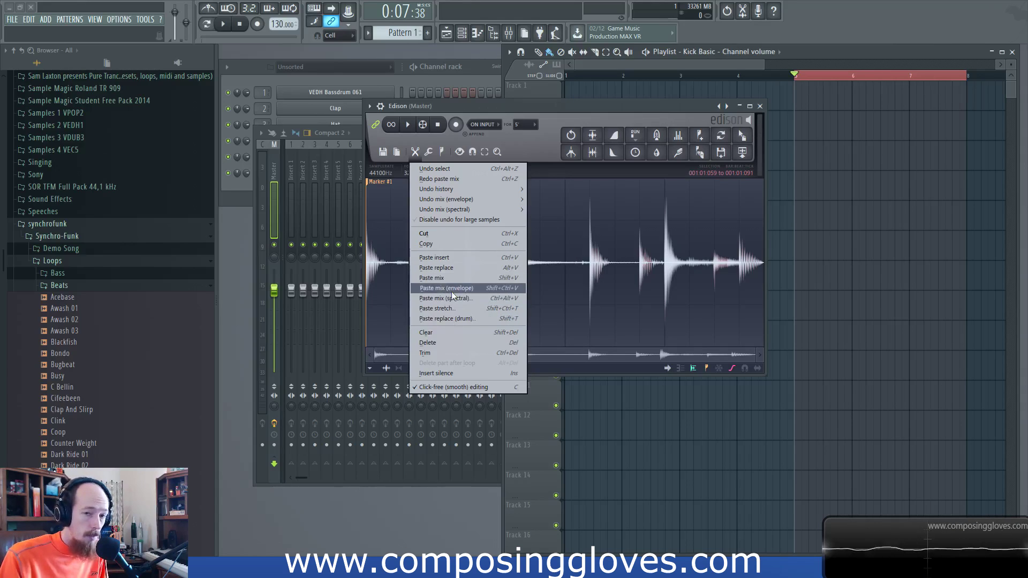
{"action": "left_click", "coordinate": [547, 153]}
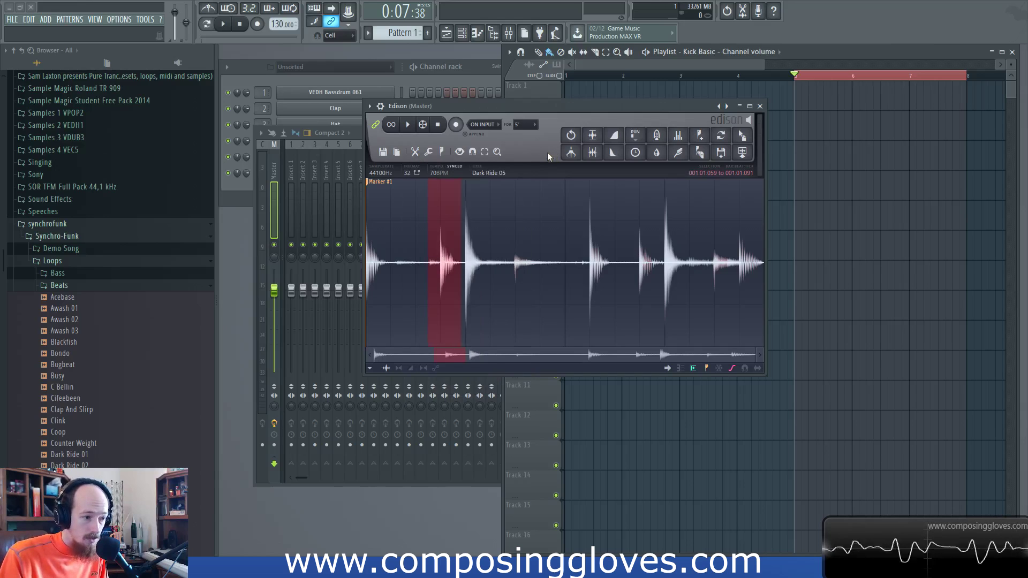
Select the hit from 001:02:001 to 001:02:038 in the Dark Ride 05 waveform, and undo and redo that selection
{"action": "left_click_drag", "start_coordinate": [467, 269], "coordinate": [505, 262]}
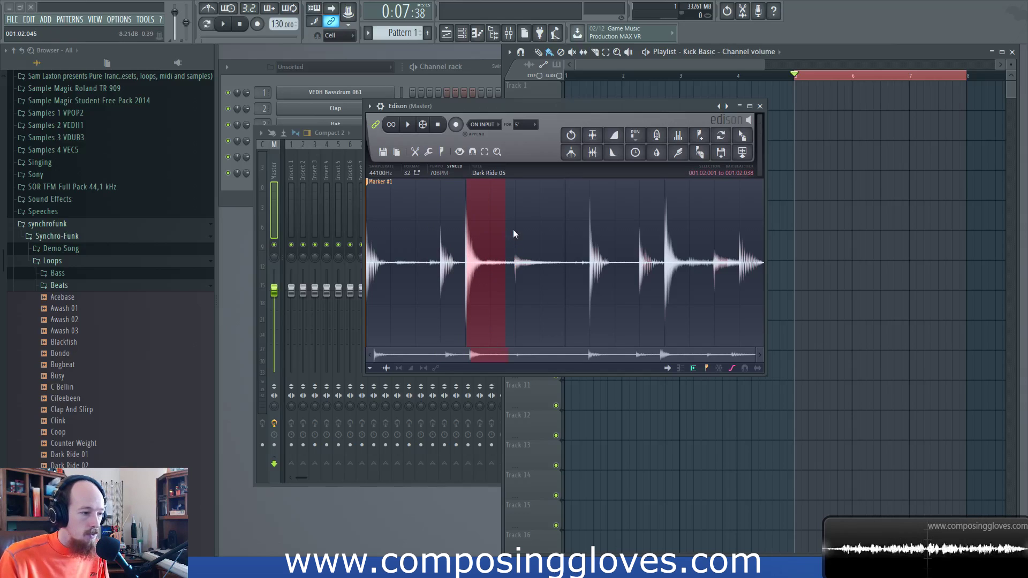
{"action": "left_click", "coordinate": [415, 152]}
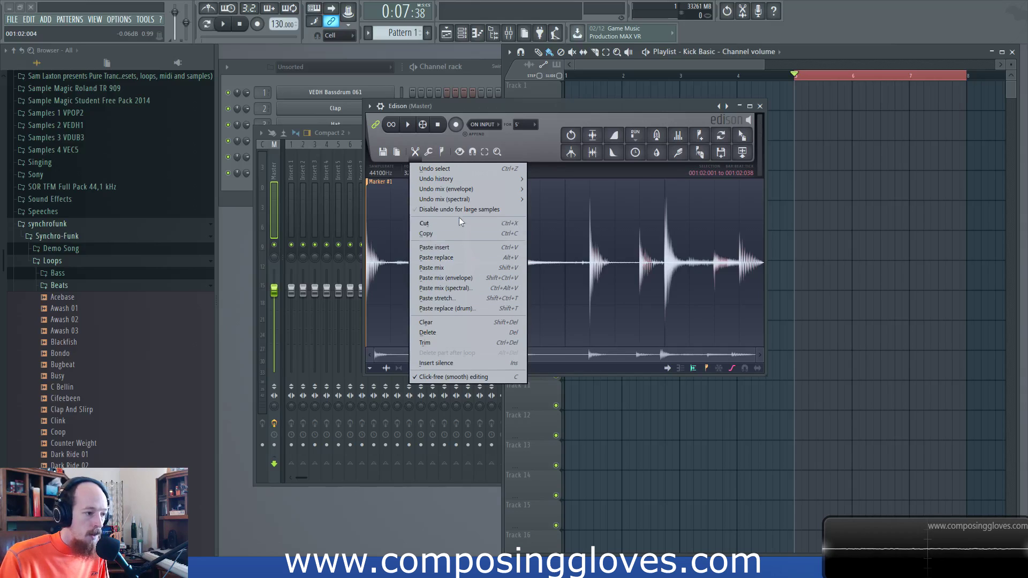
{"action": "left_click", "coordinate": [454, 171]}
{"action": "left_click", "coordinate": [415, 151]}
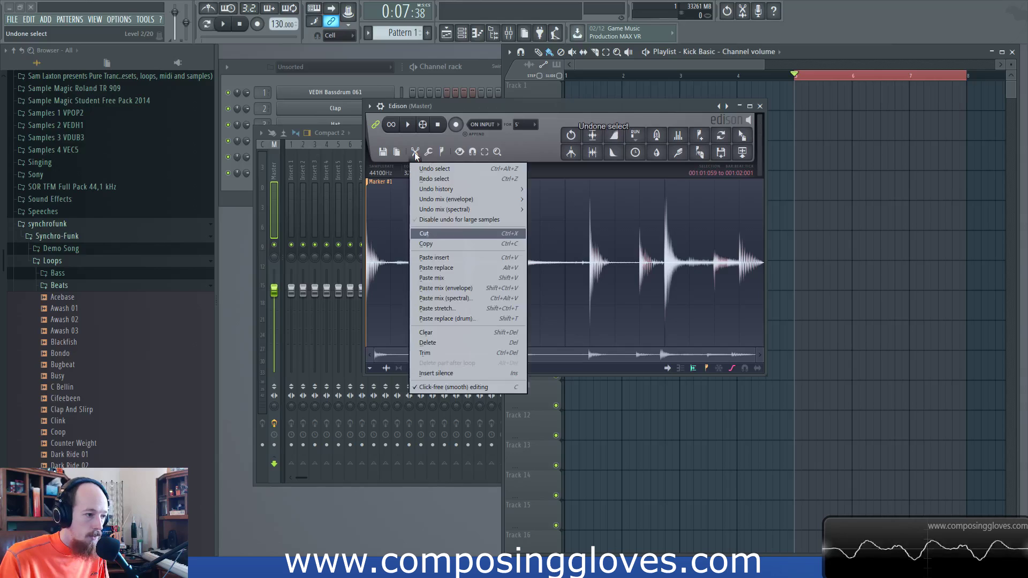
{"action": "left_click", "coordinate": [428, 179]}
{"action": "left_click", "coordinate": [415, 152]}
{"action": "left_click", "coordinate": [498, 153]}
{"action": "left_click", "coordinate": [526, 154]}
{"action": "key", "text": "ctrl+z"}
{"action": "key", "text": "ctrl+z"}
{"action": "key", "text": "ctrl+z"}
{"action": "key", "text": "ctrl+z"}
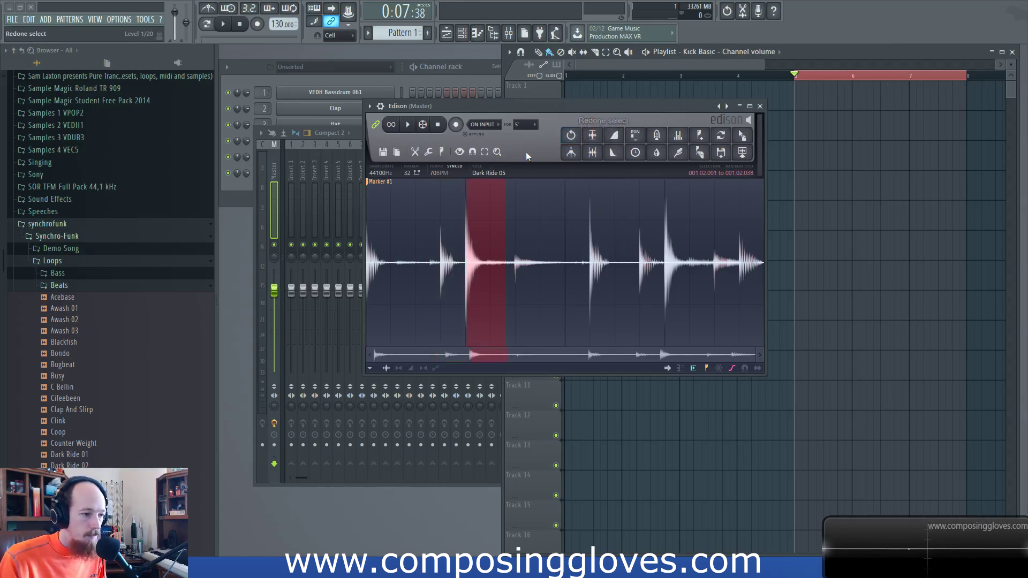
Restore an earlier selection from the undo history, and return to the most recent selection state
{"action": "left_click", "coordinate": [575, 138]}
{"action": "left_click", "coordinate": [575, 138]}
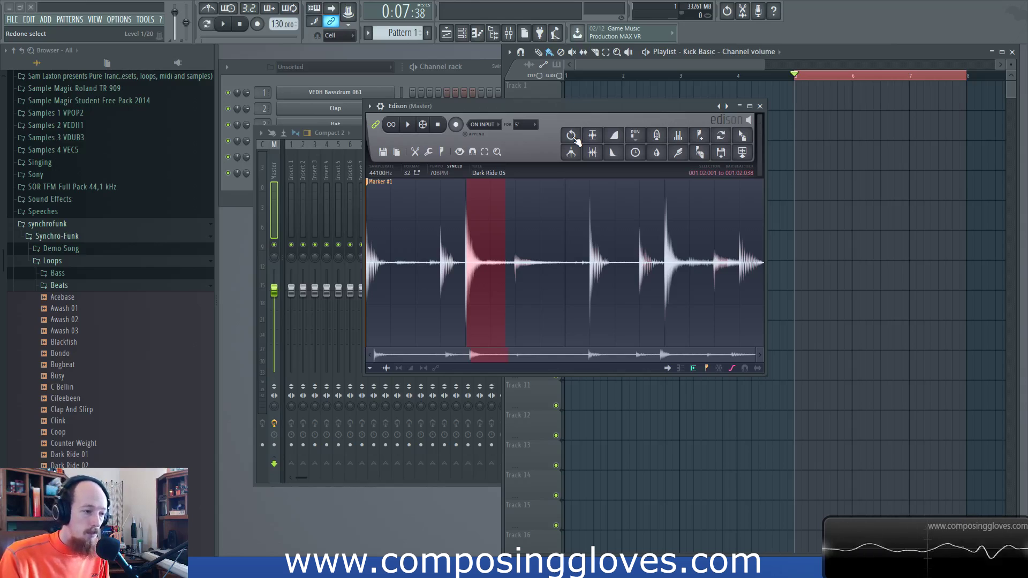
{"action": "right_click", "coordinate": [575, 138]}
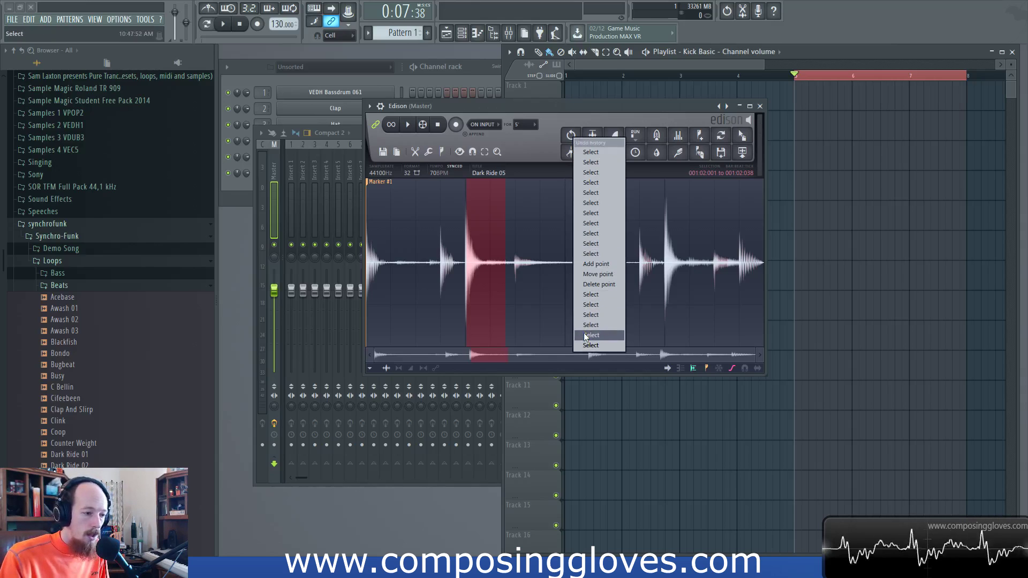
{"action": "left_click", "coordinate": [610, 204]}
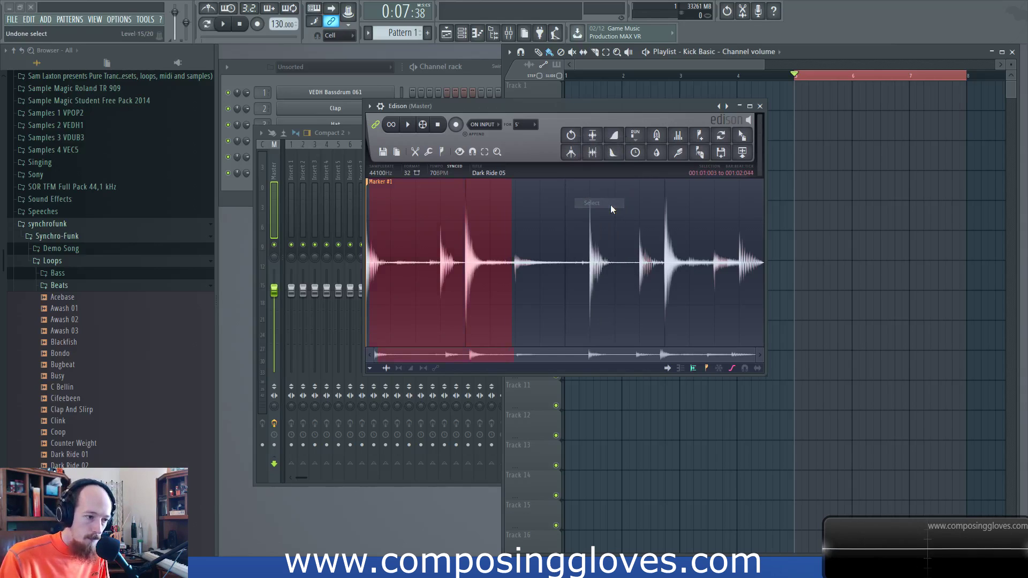
{"action": "right_click", "coordinate": [568, 133]}
{"action": "left_click", "coordinate": [585, 340]}
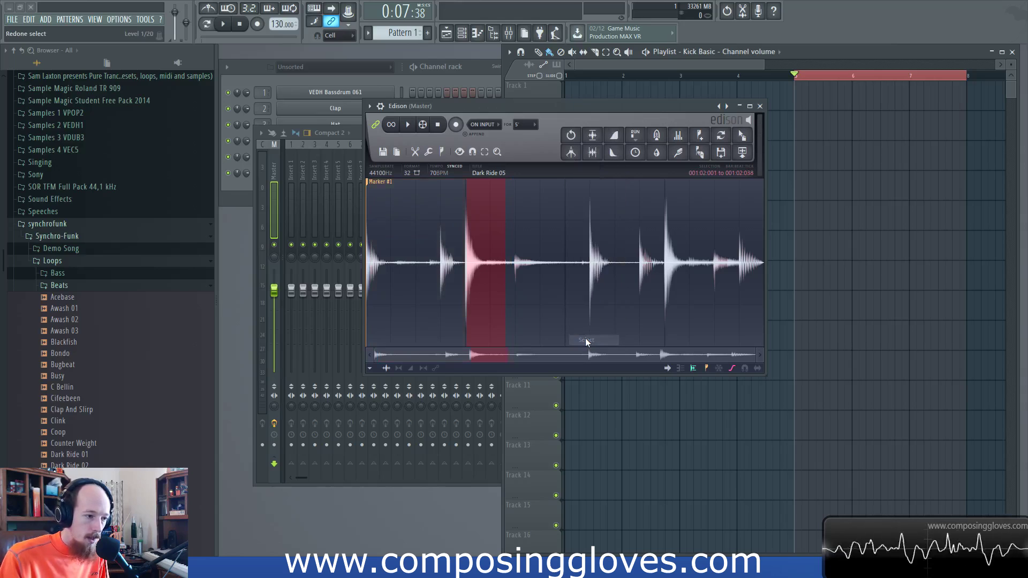
Examine the undo history along with the envelope and spectral versions of Undo mix
{"action": "right_click", "coordinate": [572, 136]}
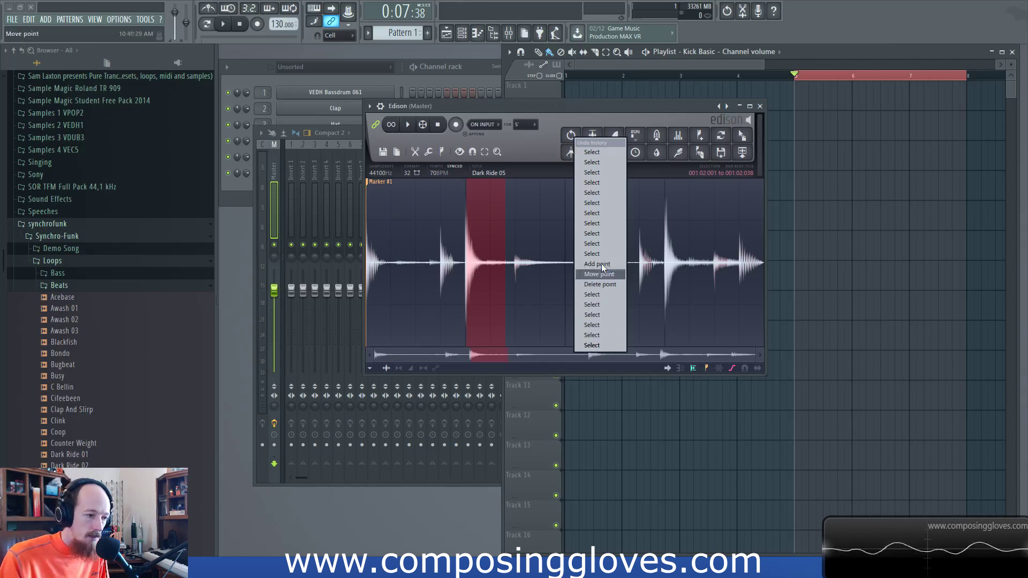
{"action": "key", "text": "Escape"}
{"action": "left_click", "coordinate": [428, 152]}
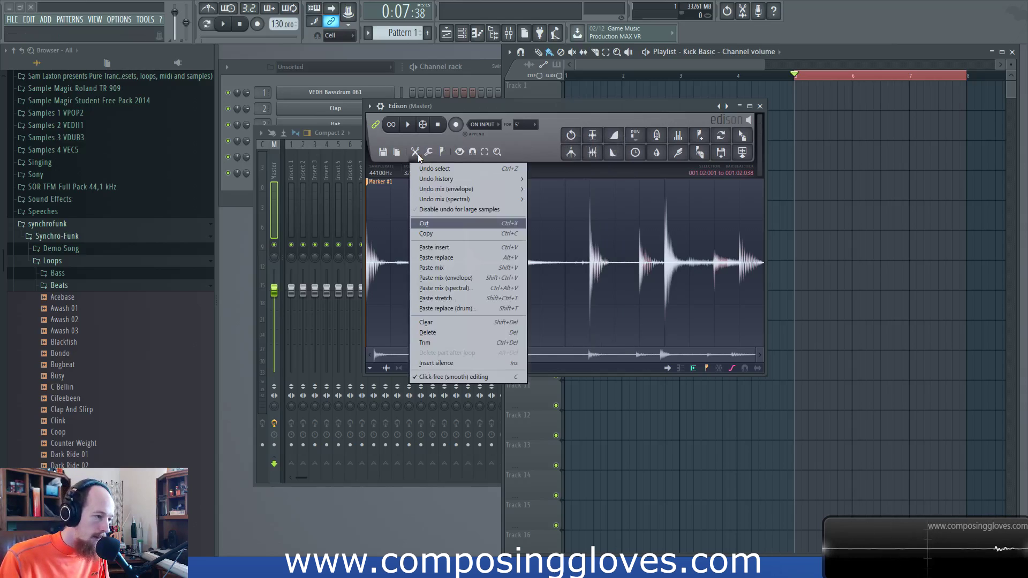
{"action": "left_click", "coordinate": [416, 153]}
{"action": "left_click", "coordinate": [428, 153]}
{"action": "left_click", "coordinate": [417, 154]}
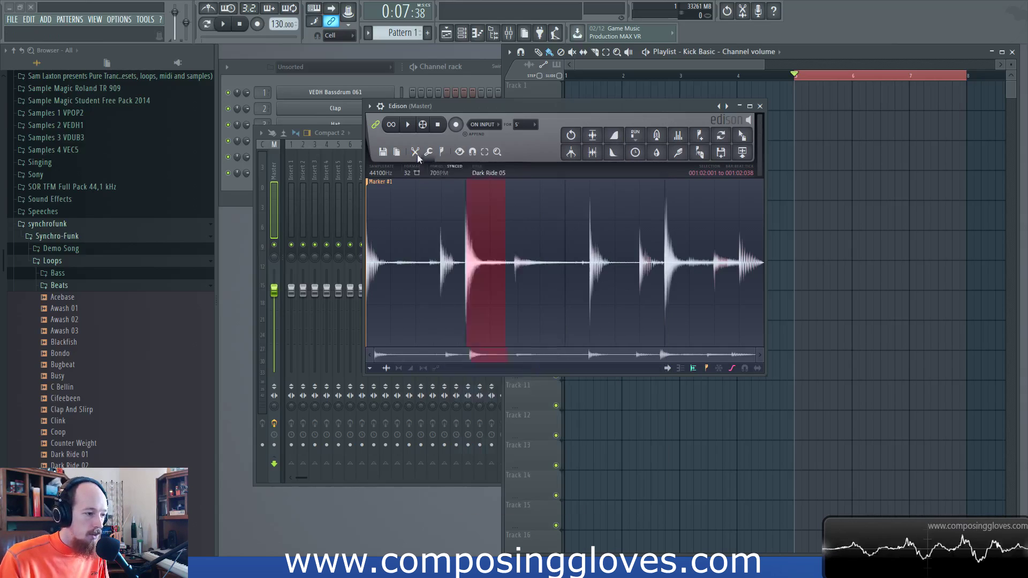
{"action": "mouse_move", "coordinate": [427, 180]}
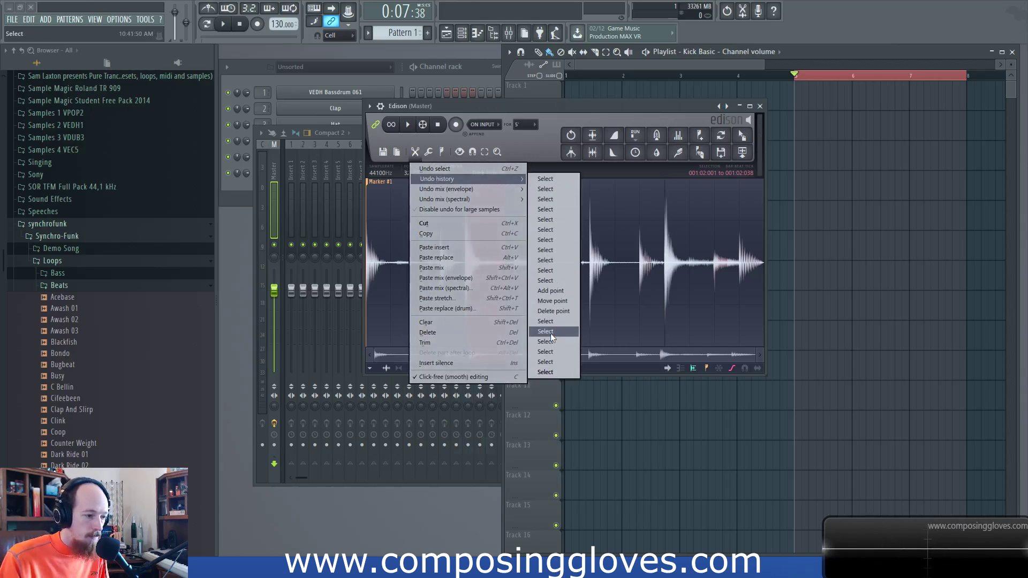
{"action": "mouse_move", "coordinate": [496, 192]}
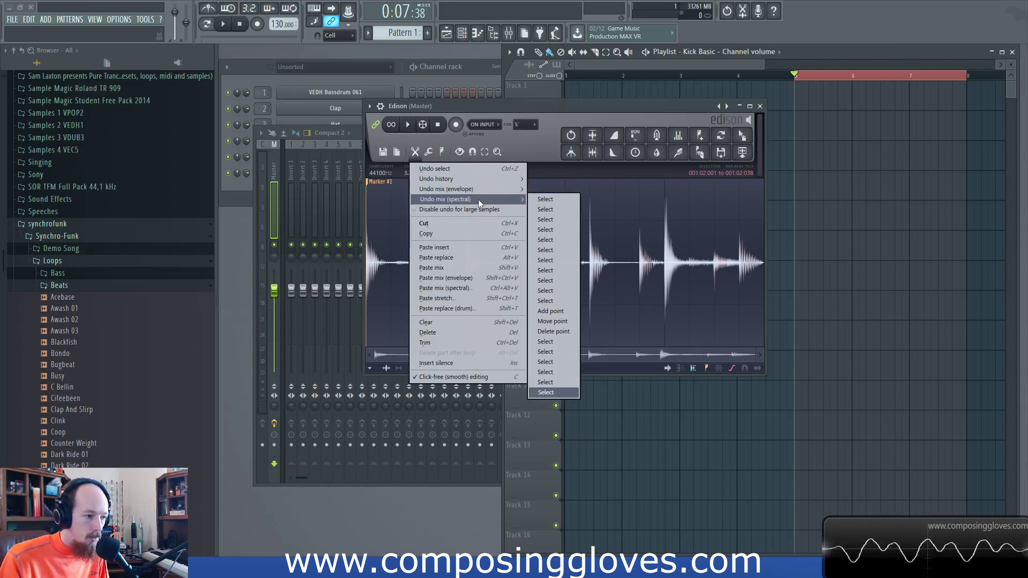
{"action": "left_click", "coordinate": [519, 157]}
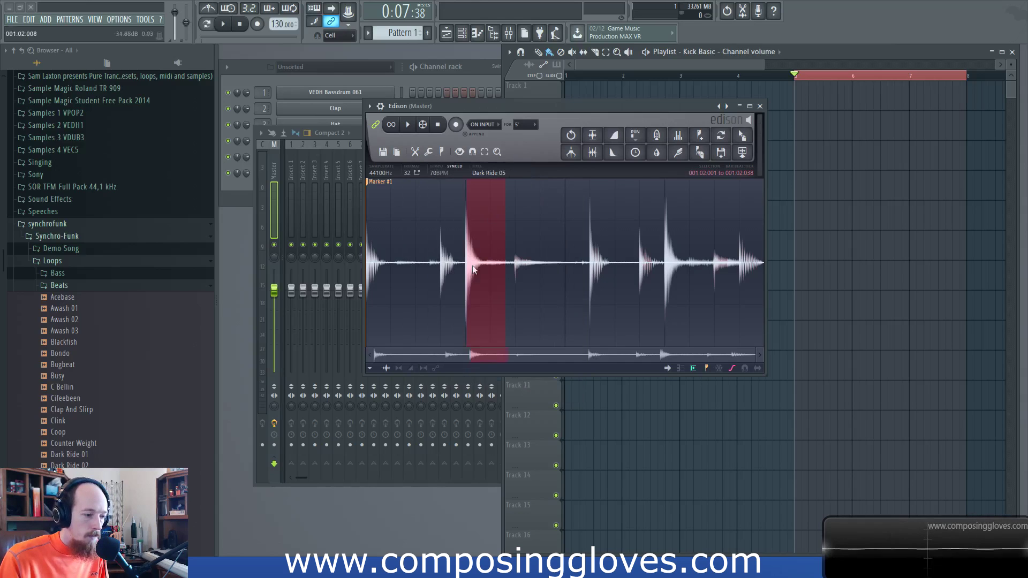
View the sample's envelopes, including the all-purpose and panning envelopes, and return to the waveform
{"action": "left_click", "coordinate": [436, 368]}
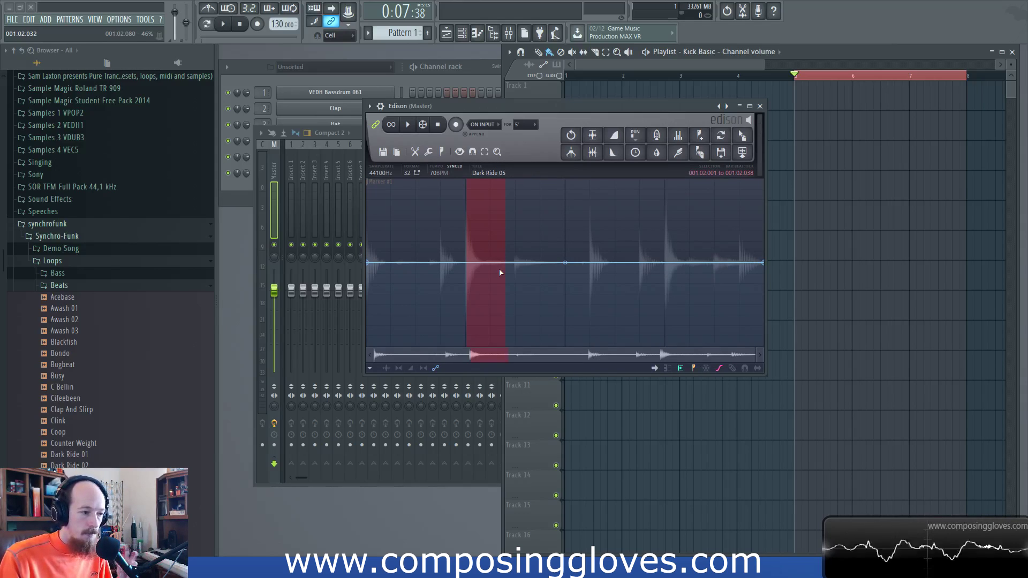
{"action": "left_click", "coordinate": [425, 369]}
{"action": "left_click", "coordinate": [412, 369]}
{"action": "left_click", "coordinate": [398, 368]}
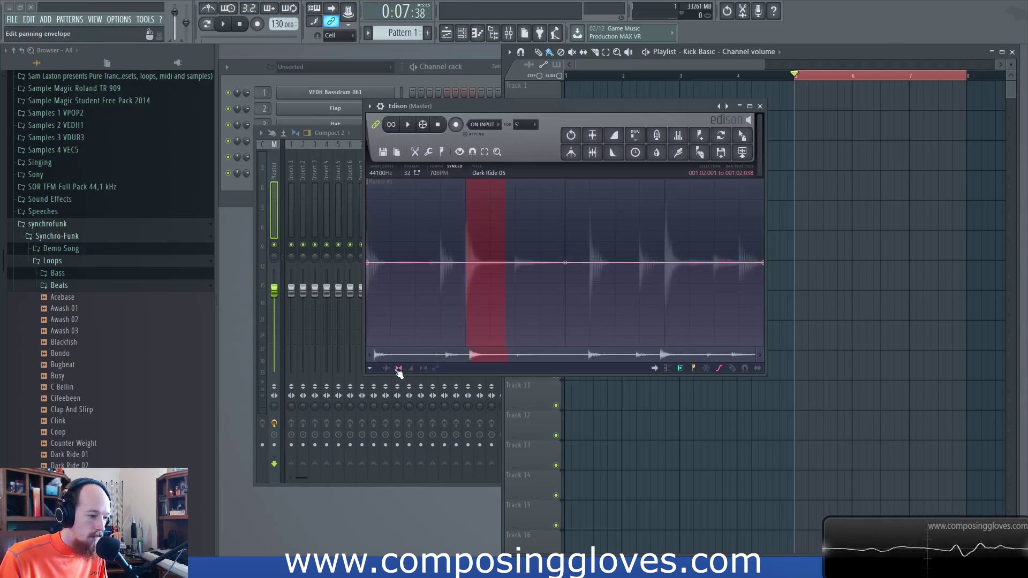
{"action": "left_click", "coordinate": [388, 369]}
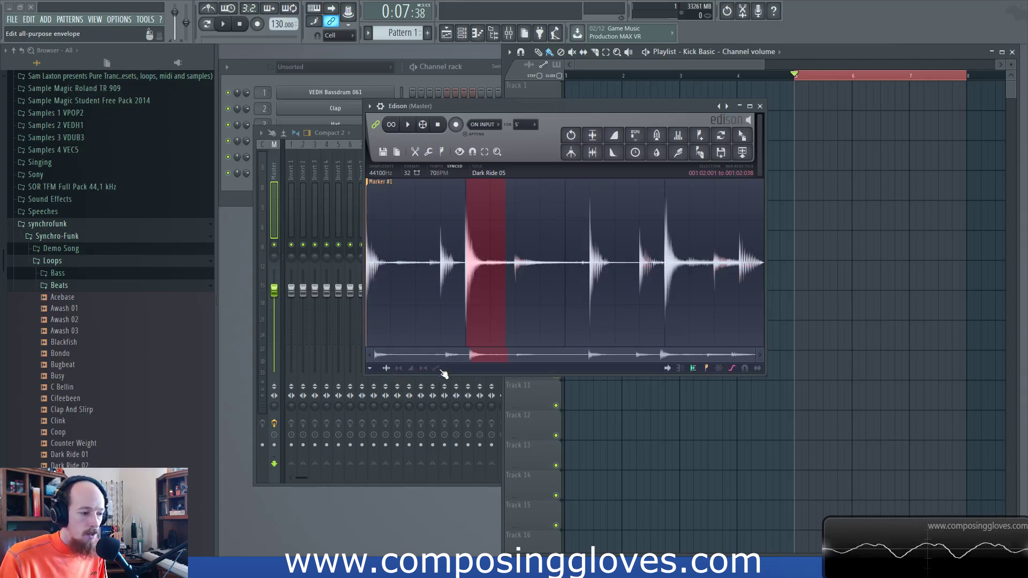
{"action": "left_click", "coordinate": [436, 368]}
{"action": "left_click", "coordinate": [386, 369]}
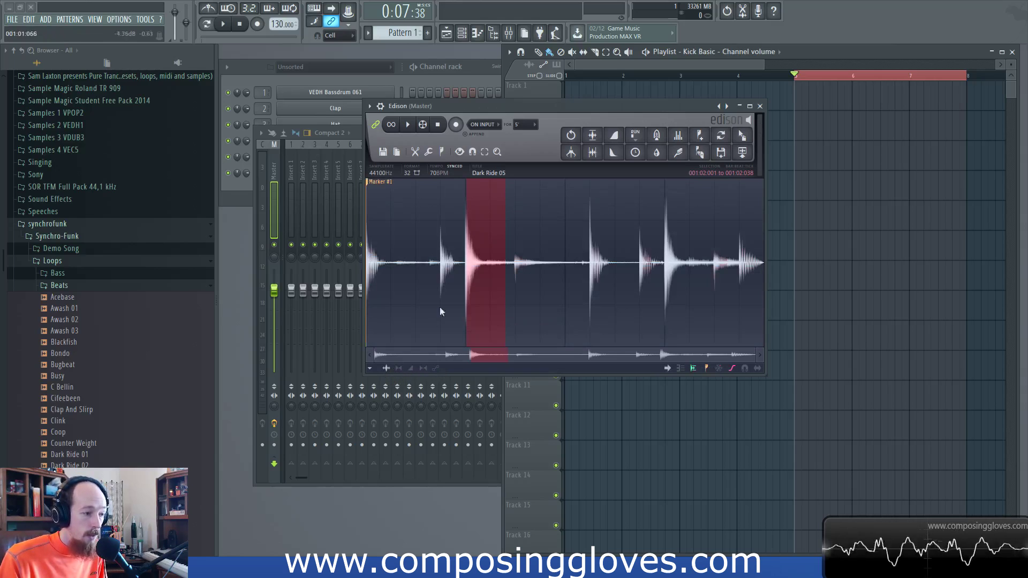
Examine the Undo mix and paste options, viewing the all-purpose envelope in between
{"action": "left_click", "coordinate": [415, 152]}
{"action": "left_click", "coordinate": [428, 152]}
{"action": "left_click", "coordinate": [397, 152]}
{"action": "left_click", "coordinate": [415, 152]}
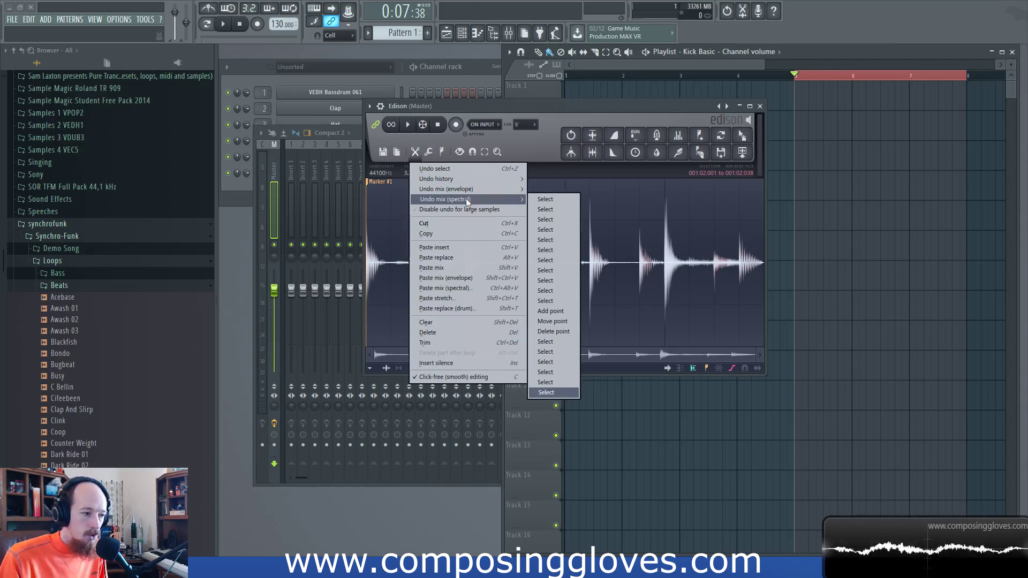
{"action": "left_click", "coordinate": [397, 356]}
{"action": "left_click", "coordinate": [438, 369]}
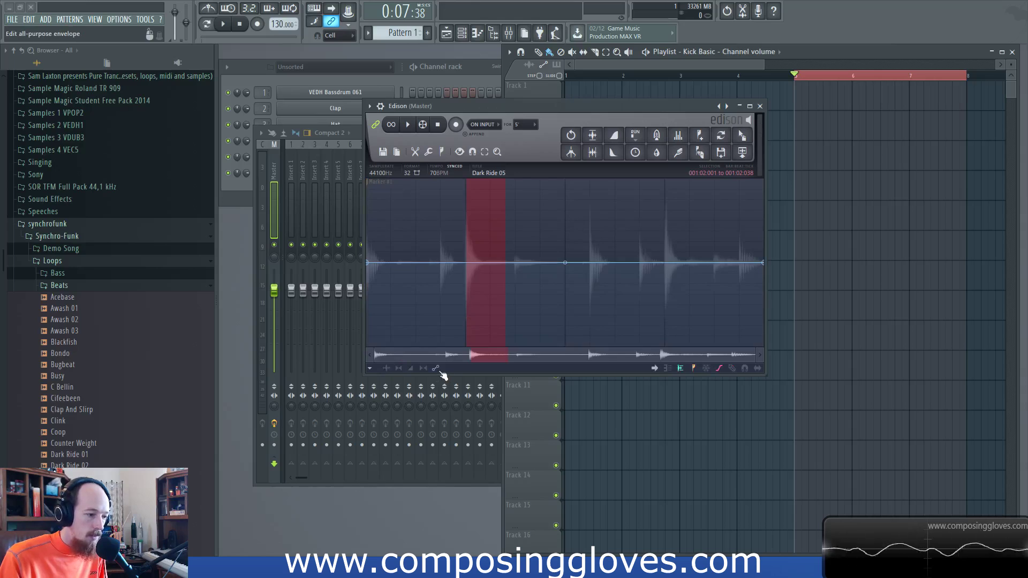
{"action": "left_click", "coordinate": [390, 371]}
{"action": "left_click", "coordinate": [415, 151]}
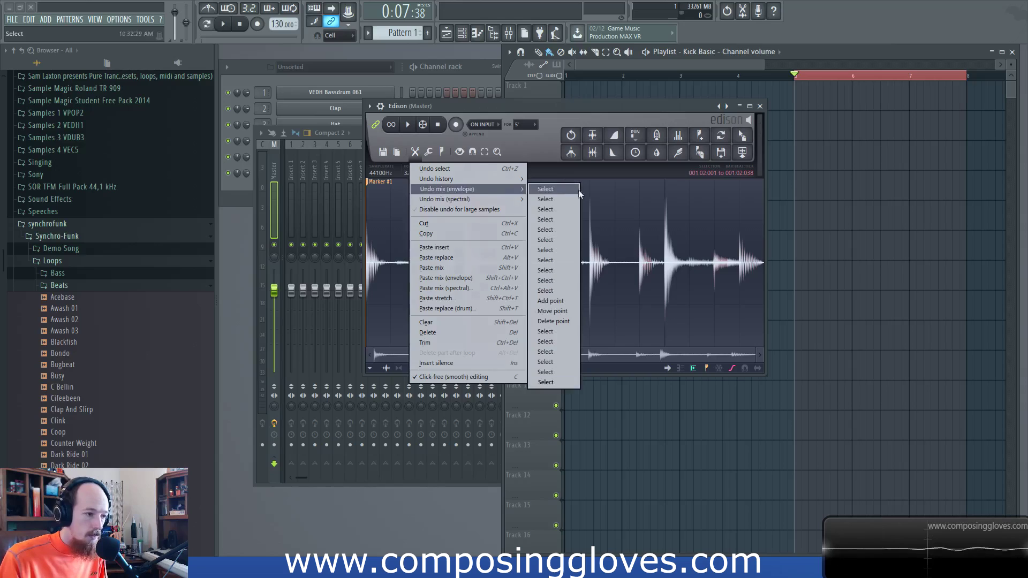
{"action": "left_click", "coordinate": [428, 151]}
{"action": "left_click", "coordinate": [415, 152]}
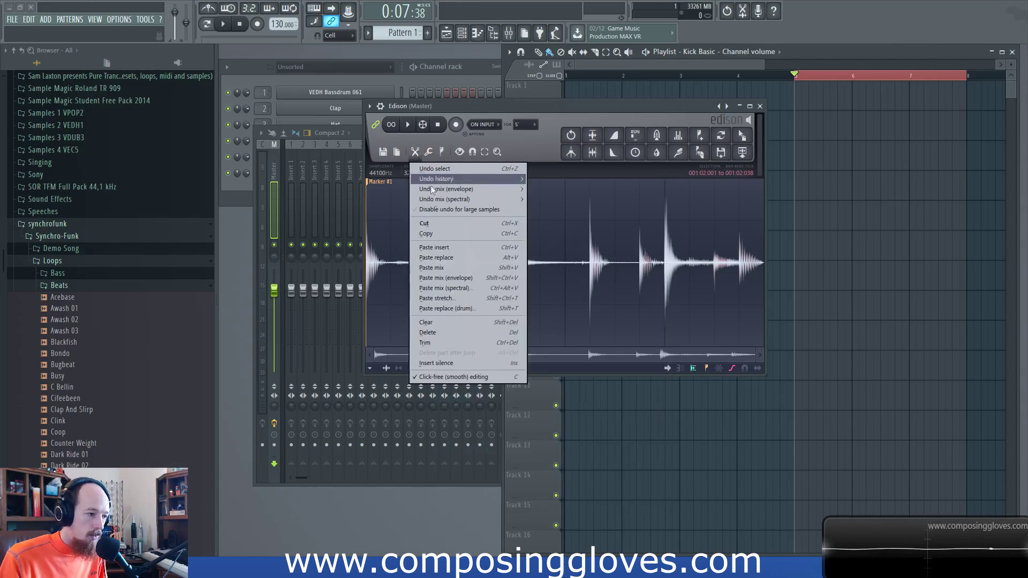
{"action": "mouse_move", "coordinate": [472, 191]}
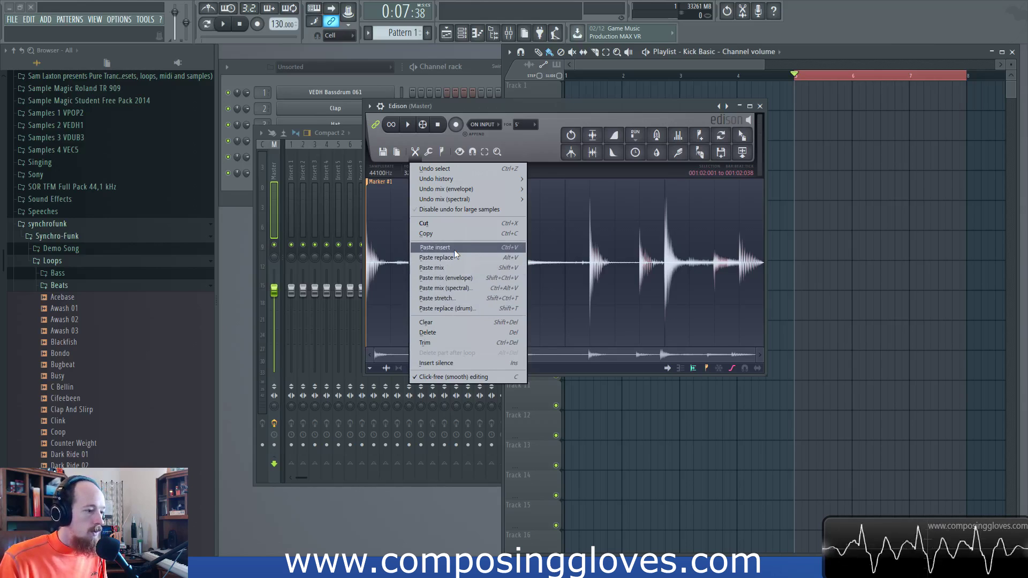
{"action": "left_click", "coordinate": [541, 140]}
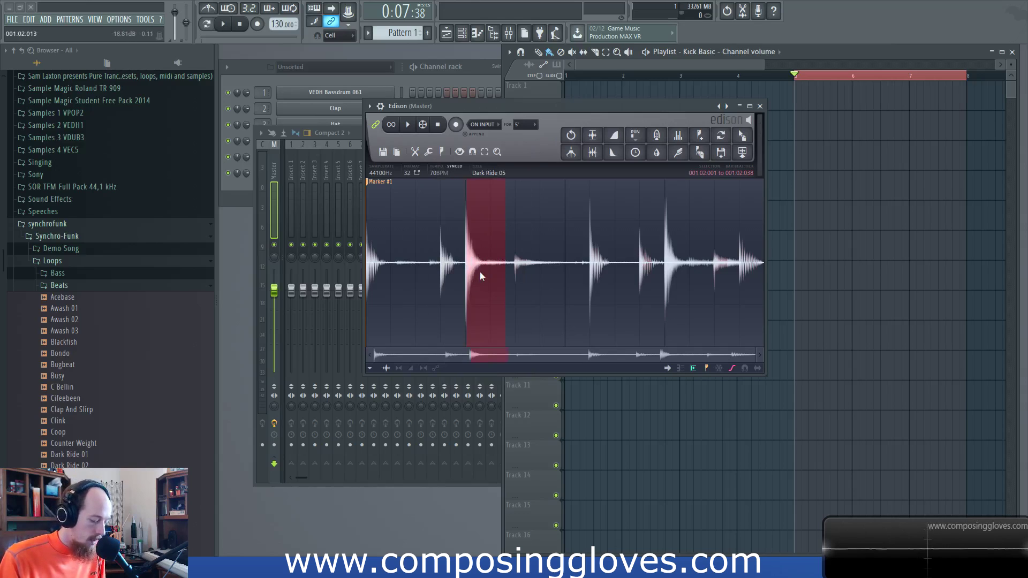
Try Paste insert at the selected hit, undo it, and apply Paste replace to the same selection
{"action": "key", "text": "ctrl+v"}
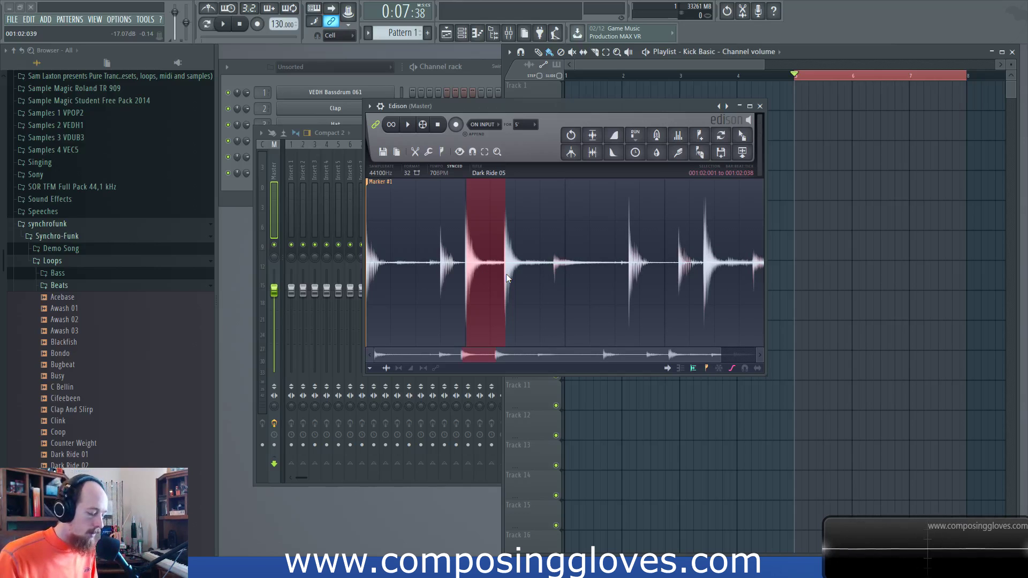
{"action": "key", "text": "ctrl+z"}
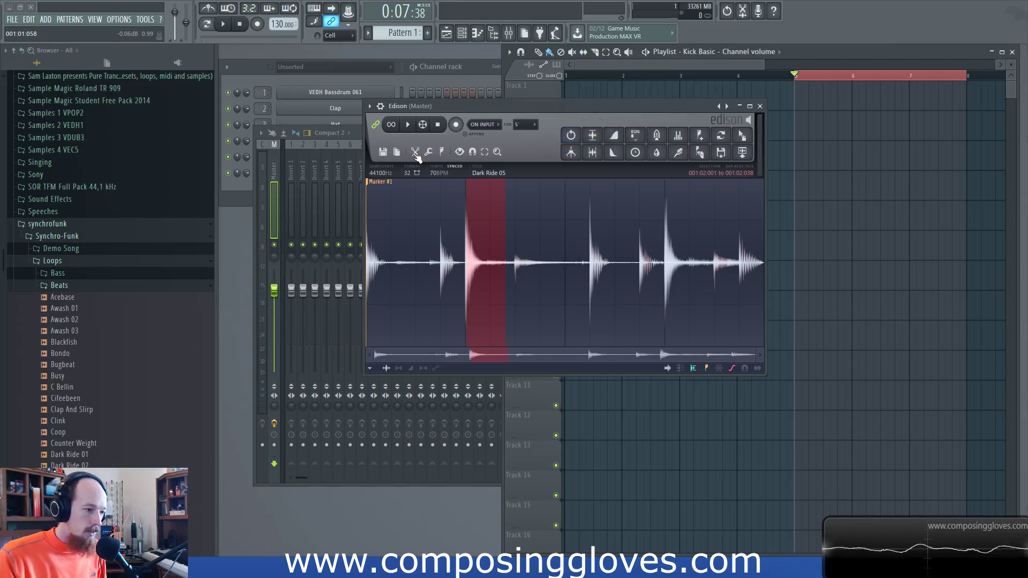
{"action": "left_click", "coordinate": [414, 152]}
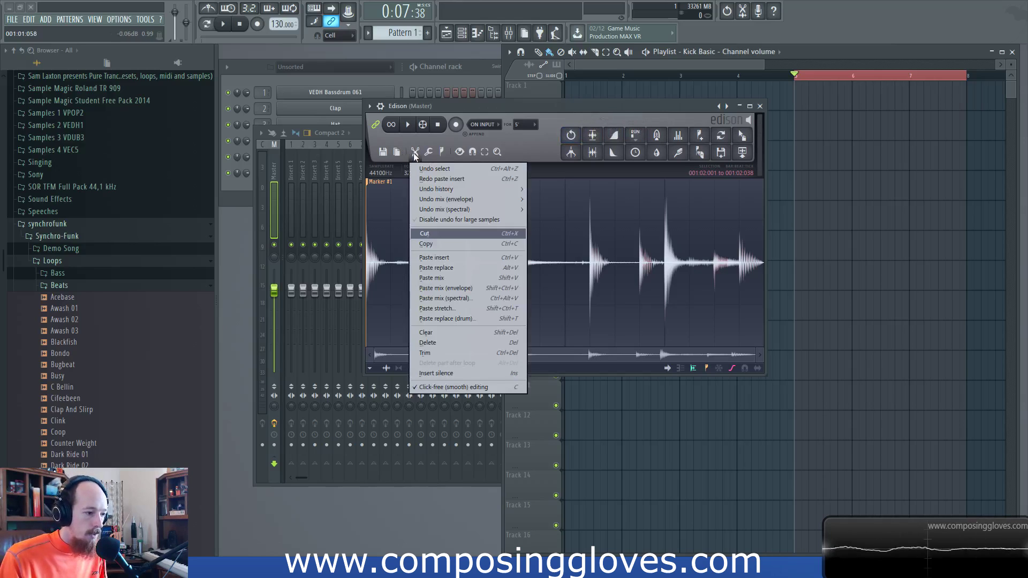
{"action": "left_click", "coordinate": [450, 267]}
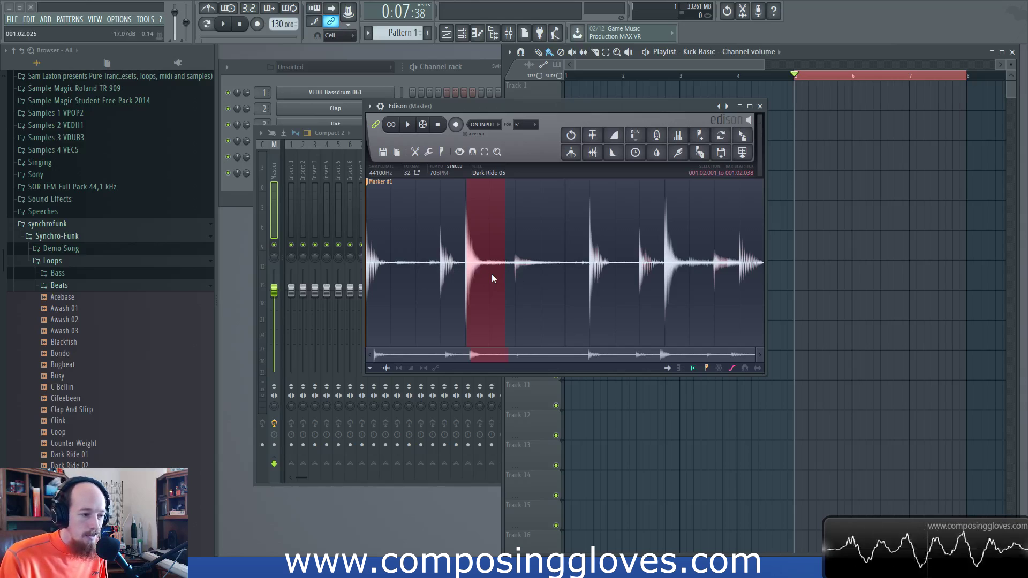
Extend the selection to 001:03:016, apply Paste replace, and undo both the paste and the extended selection
{"action": "left_click", "coordinate": [581, 268], "text": "shift"}
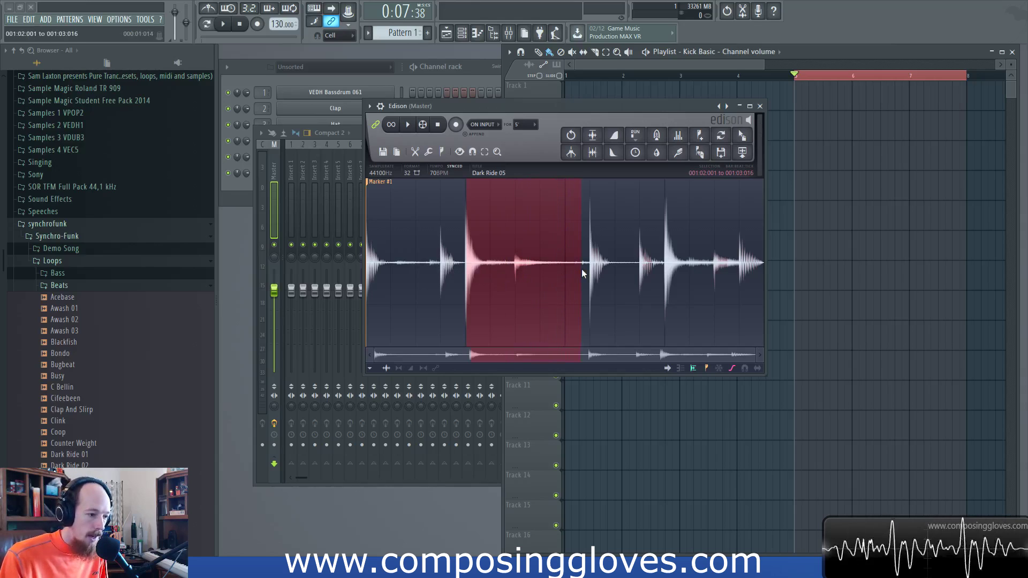
{"action": "left_click", "coordinate": [414, 152]}
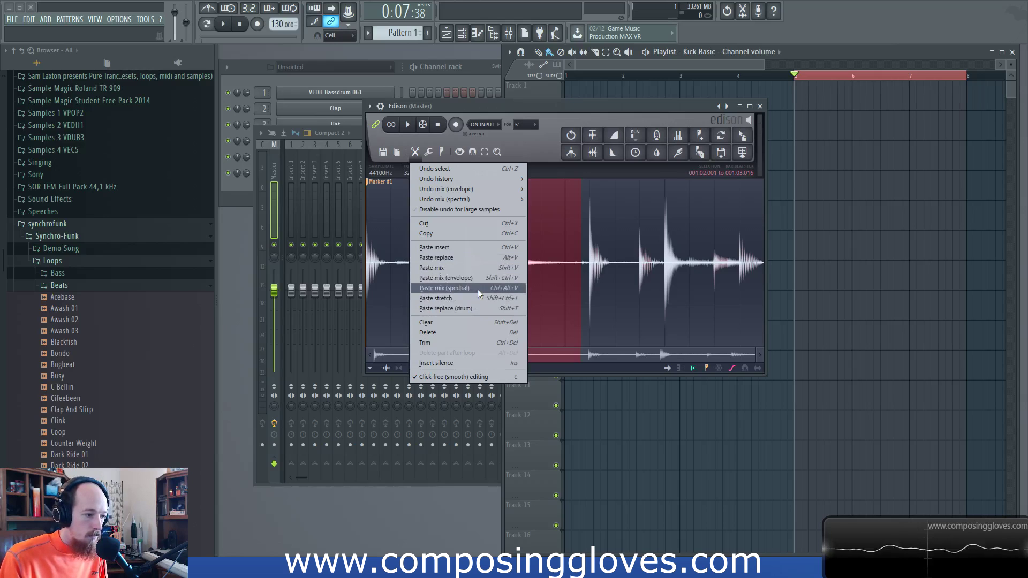
{"action": "left_click", "coordinate": [453, 258]}
{"action": "key", "text": "ctrl+z"}
{"action": "key", "text": "ctrl+z"}
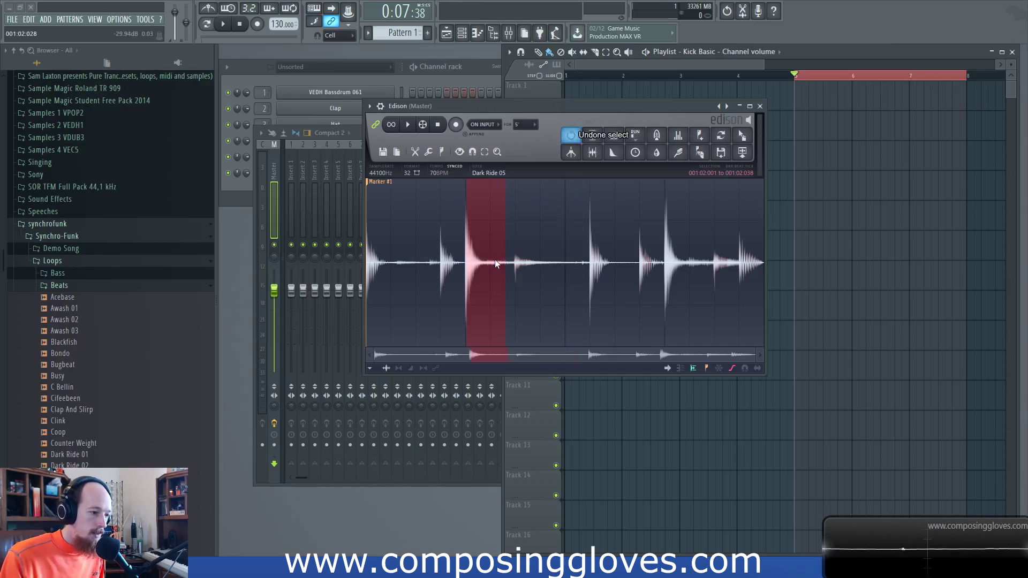
Examine the Paste mix options, view the all-purpose envelope in between, and return to the waveform
{"action": "left_click", "coordinate": [415, 152]}
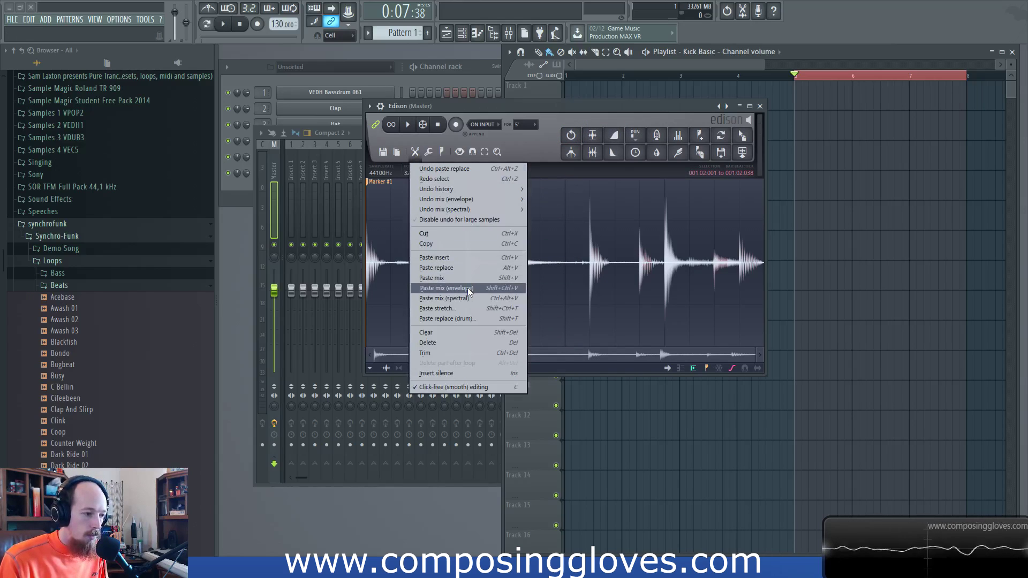
{"action": "left_click", "coordinate": [545, 168]}
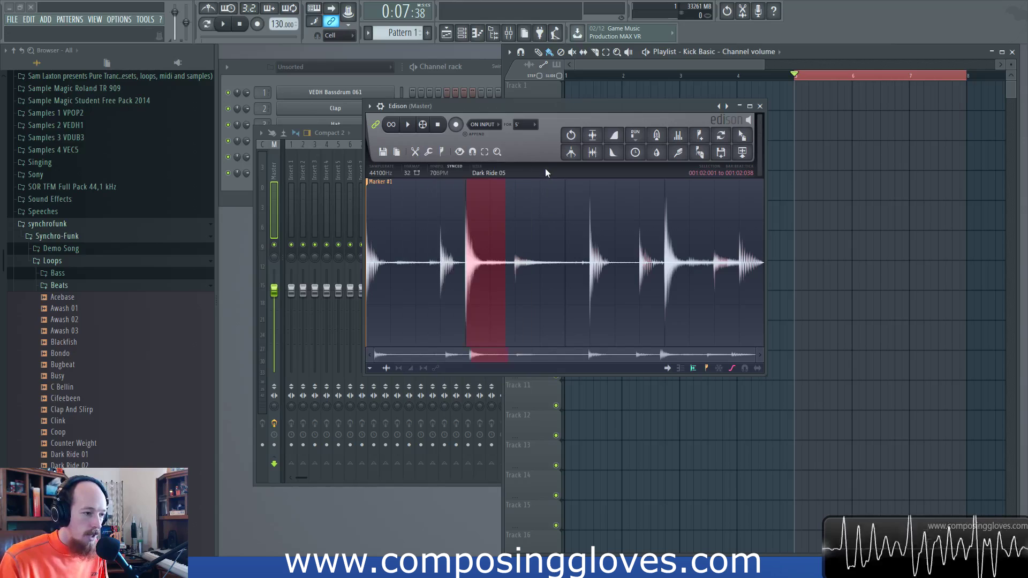
{"action": "left_click", "coordinate": [438, 369]}
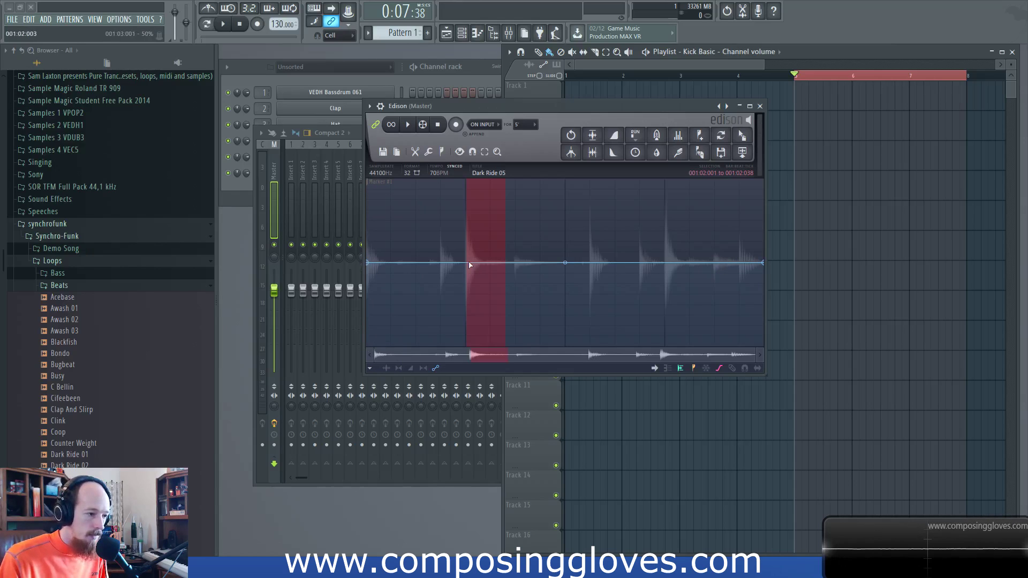
{"action": "left_click", "coordinate": [415, 152]}
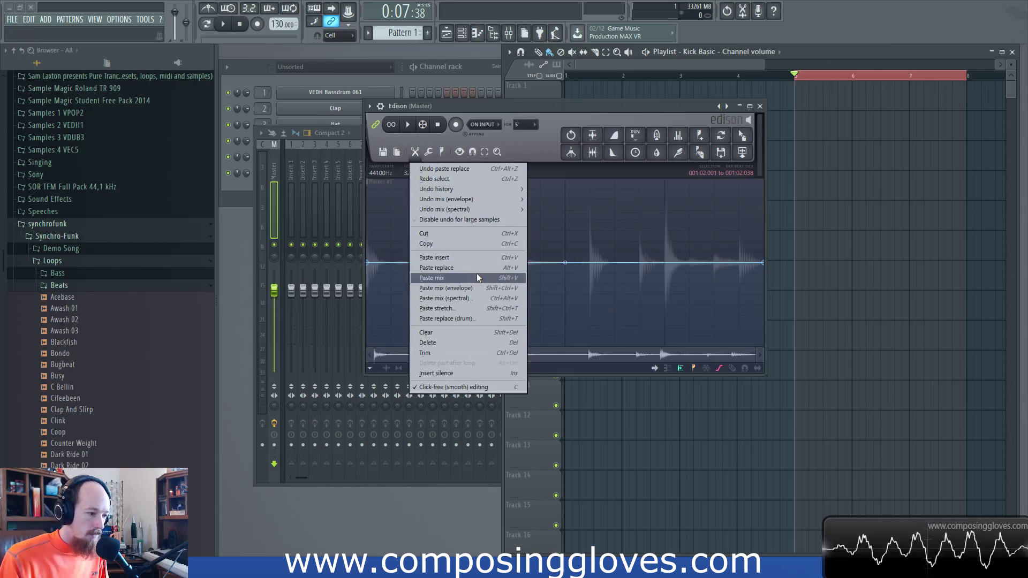
{"action": "left_click", "coordinate": [587, 281]}
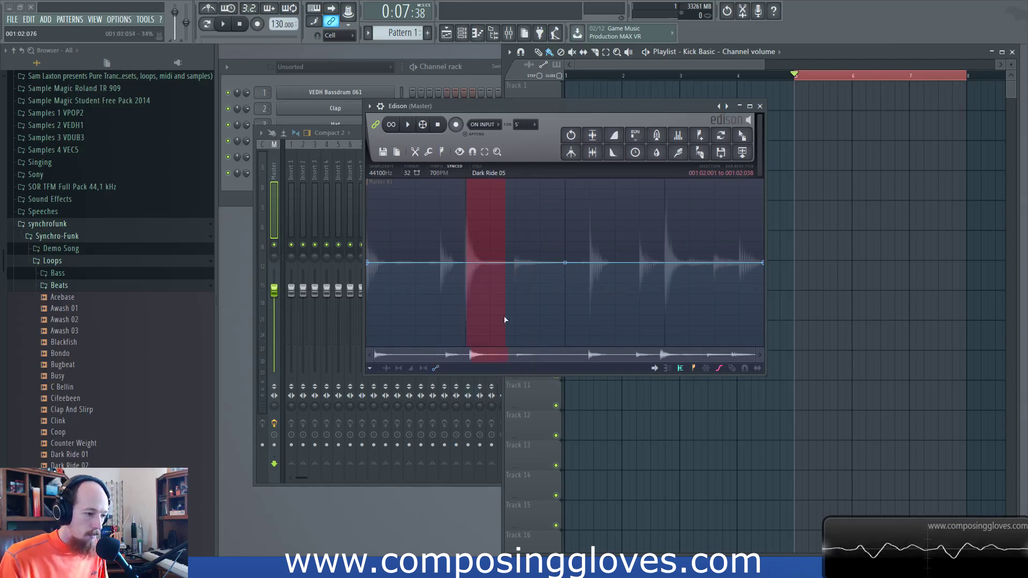
{"action": "left_click", "coordinate": [386, 367]}
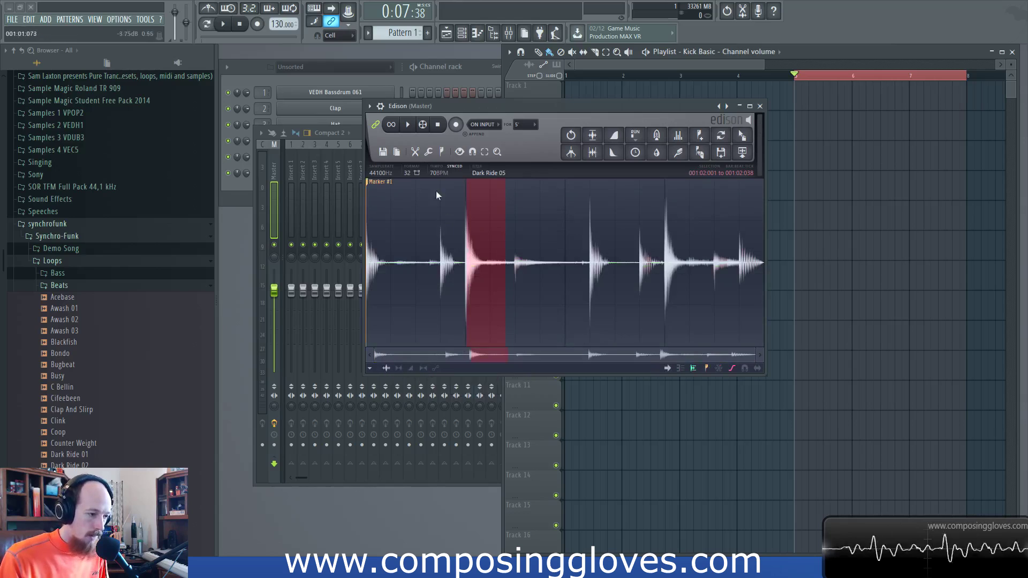
Try Paste mix on the hit selected from 001:03:003 to 001:03:053, and undo the paste
{"action": "left_click_drag", "start_coordinate": [504, 262], "coordinate": [576, 263]}
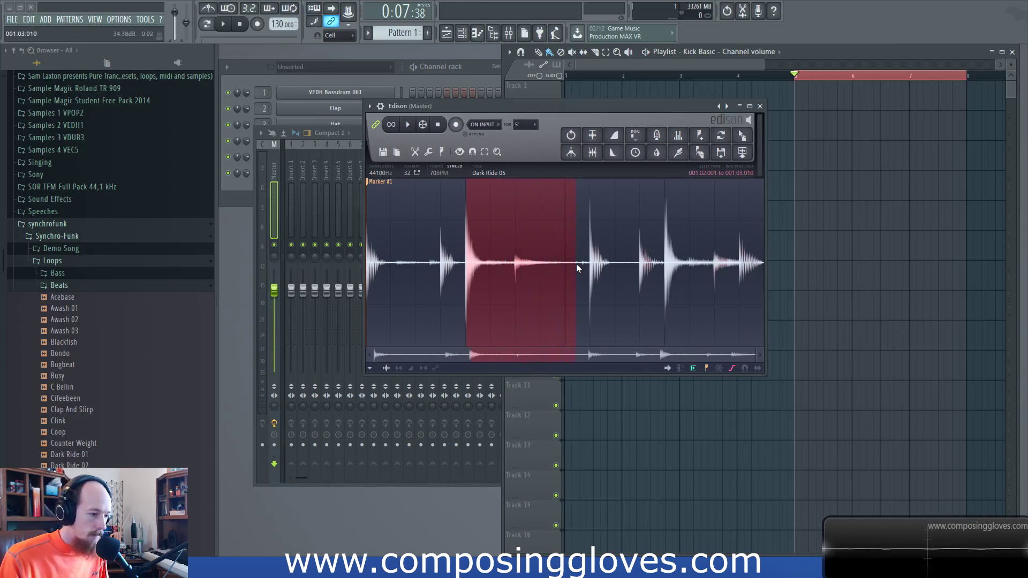
{"action": "left_click", "coordinate": [414, 153]}
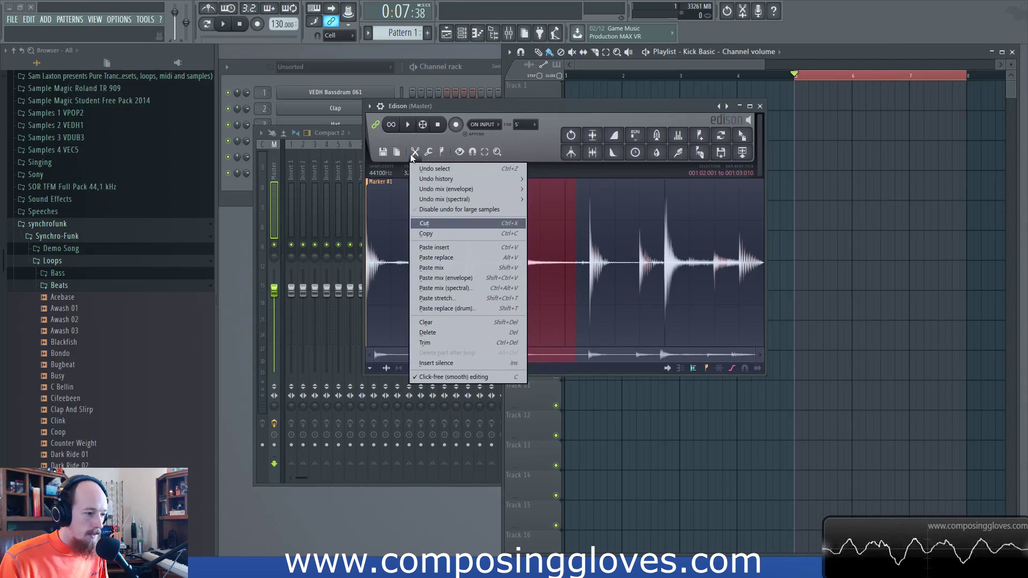
{"action": "left_click", "coordinate": [490, 265]}
{"action": "left_click_drag", "start_coordinate": [480, 268], "coordinate": [615, 259]}
{"action": "left_click", "coordinate": [419, 158]}
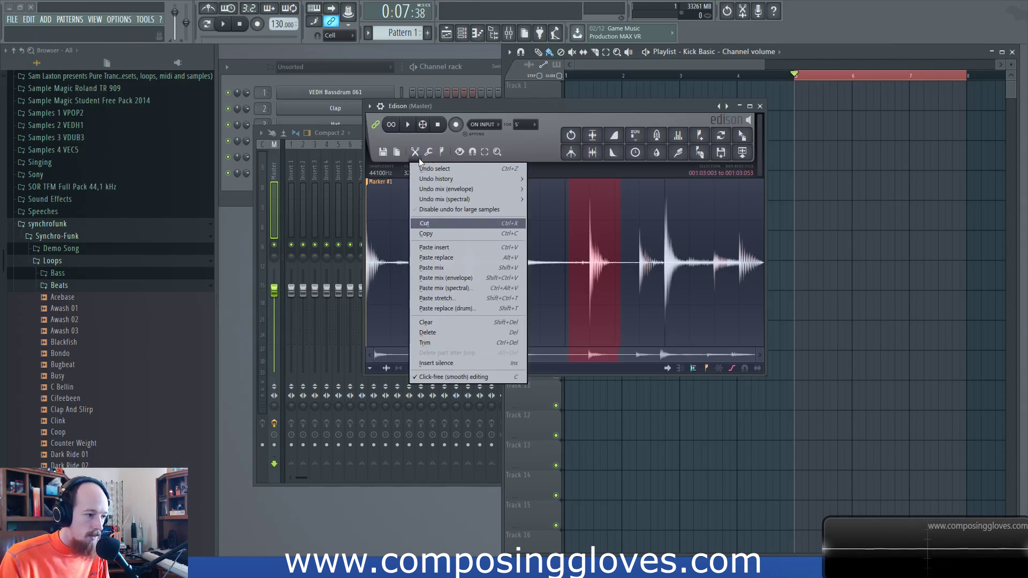
{"action": "left_click", "coordinate": [492, 267]}
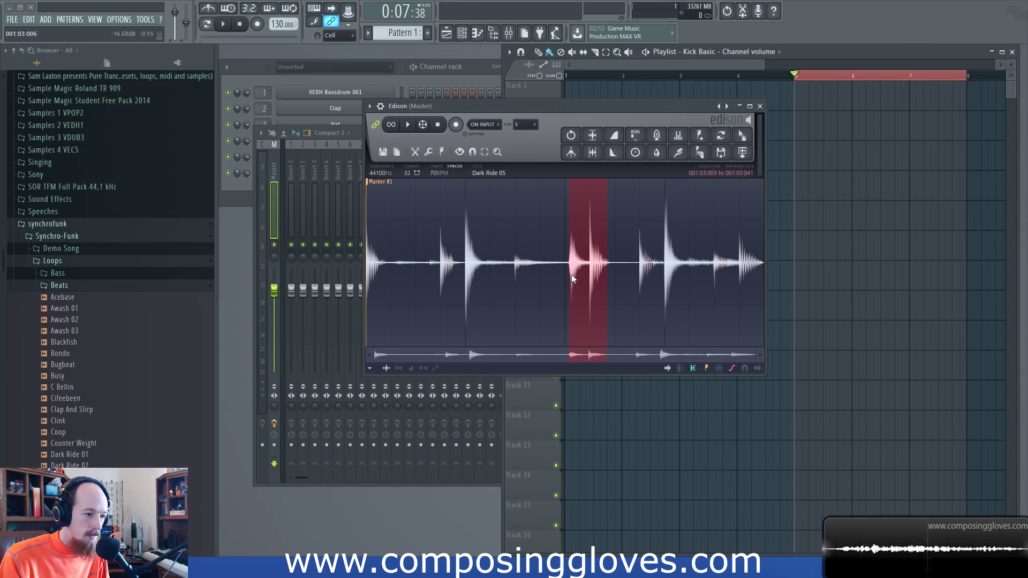
{"action": "key", "text": "ctrl+z"}
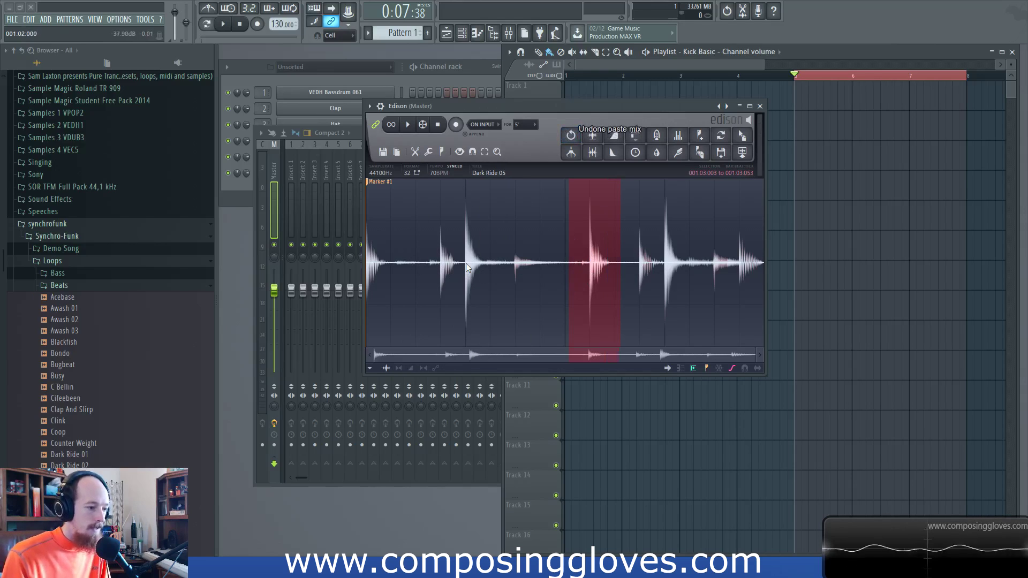
Review the Paste mix (envelope) option, and select the waveform from 001:02:046 to 001:03:026
{"action": "left_click_drag", "start_coordinate": [466, 268], "coordinate": [573, 269]}
{"action": "left_click", "coordinate": [416, 152]}
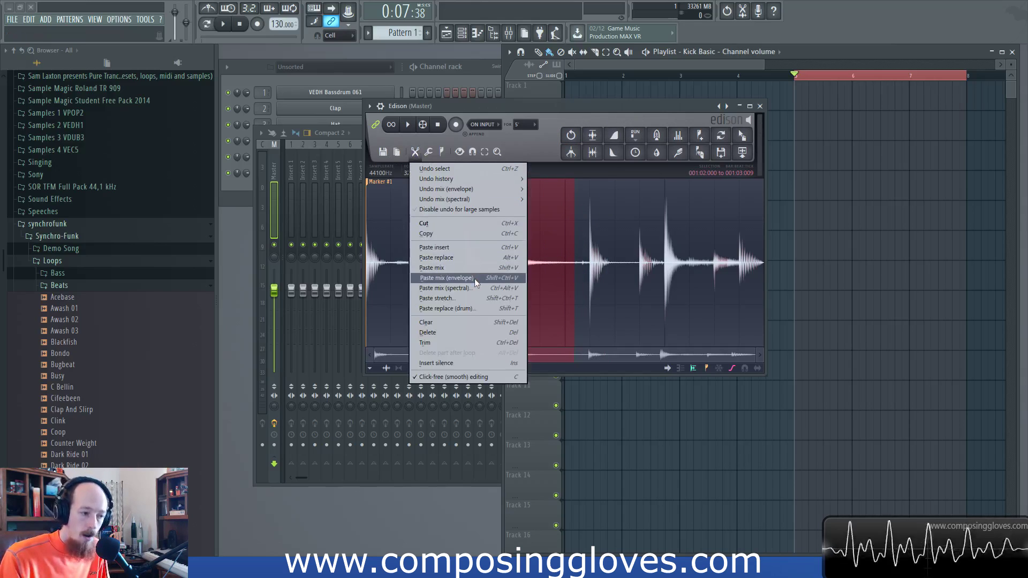
{"action": "left_click", "coordinate": [553, 149]}
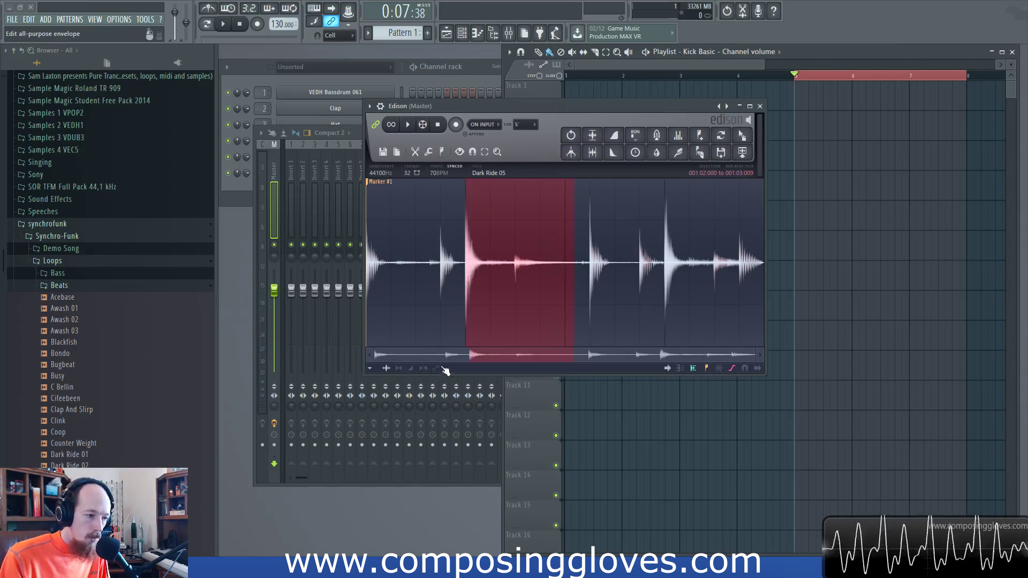
{"action": "left_click_drag", "start_coordinate": [514, 261], "coordinate": [591, 262]}
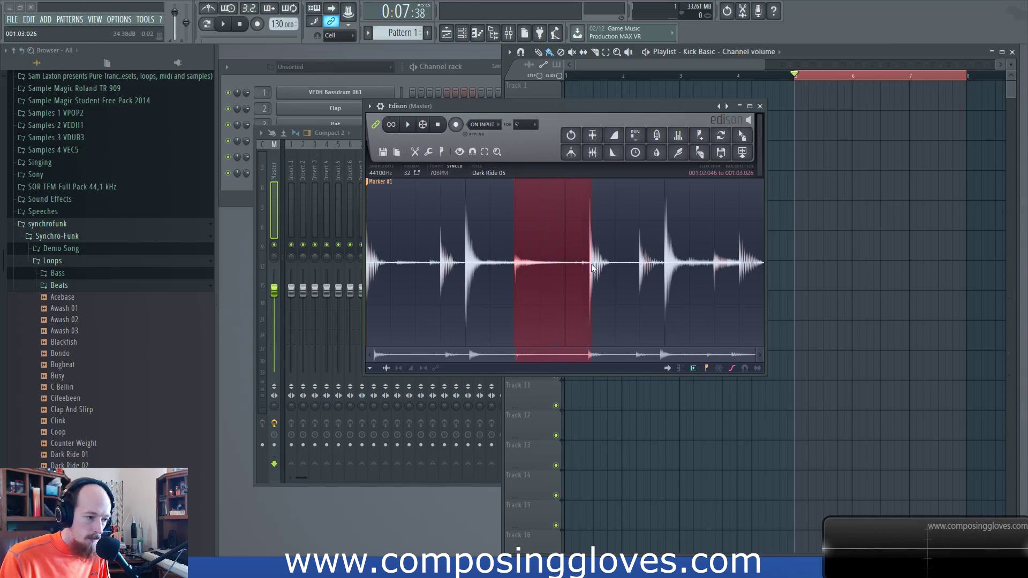
Shape the all-purpose envelope within the selection into two sharp peaks with drops to the minimum after each
{"action": "left_click", "coordinate": [437, 369]}
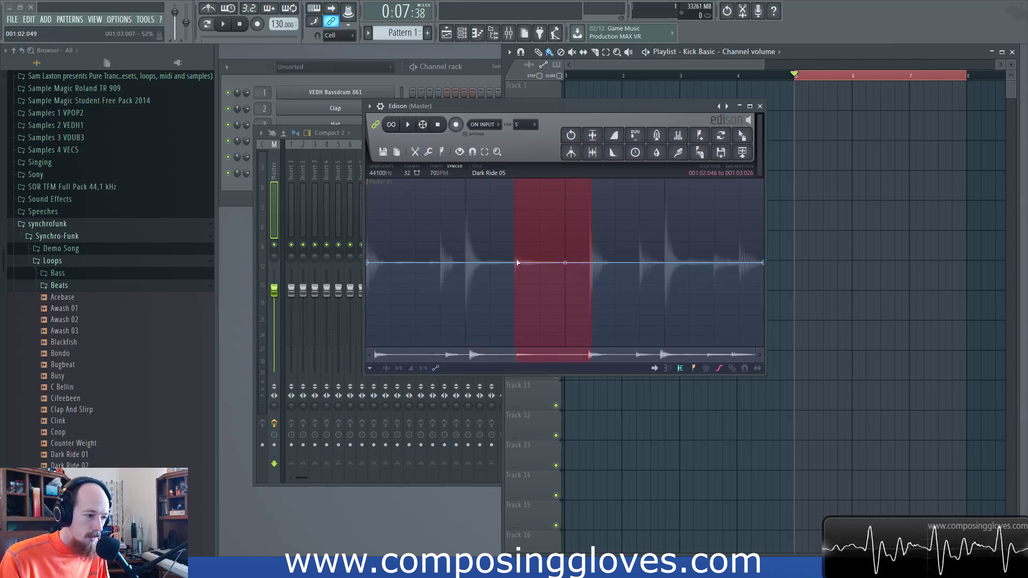
{"action": "left_click", "coordinate": [516, 262]}
{"action": "left_click_drag", "start_coordinate": [518, 252], "coordinate": [522, 186]}
{"action": "right_click", "coordinate": [540, 316]}
{"action": "right_click", "coordinate": [560, 338]}
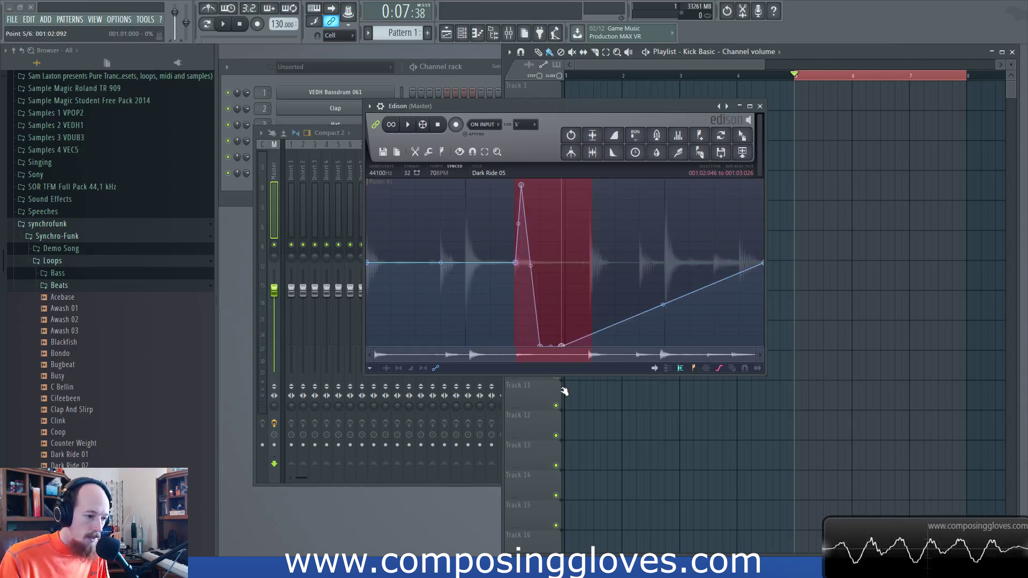
{"action": "left_click_drag", "start_coordinate": [528, 339], "coordinate": [524, 361]}
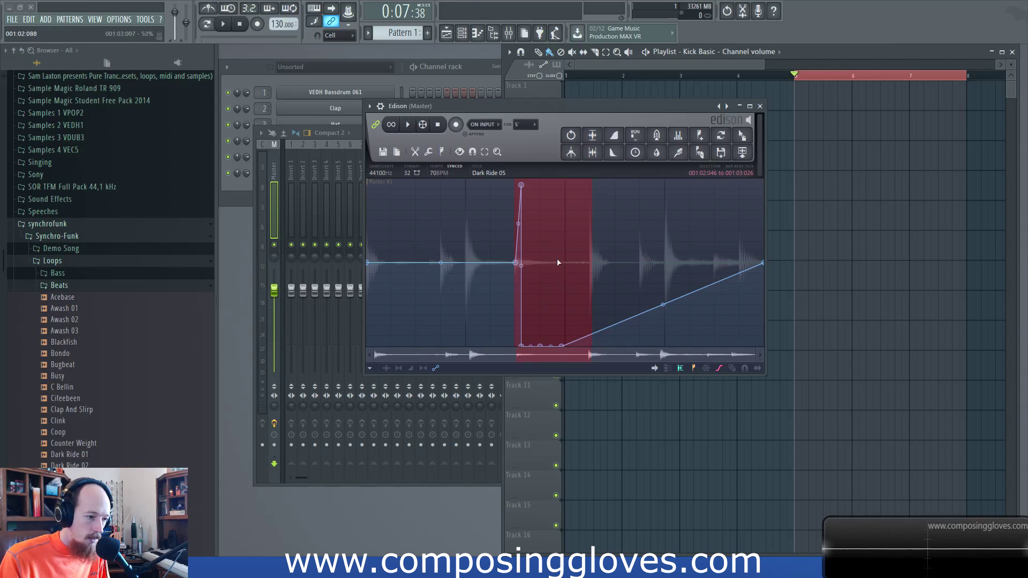
{"action": "left_click_drag", "start_coordinate": [557, 260], "coordinate": [566, 191]}
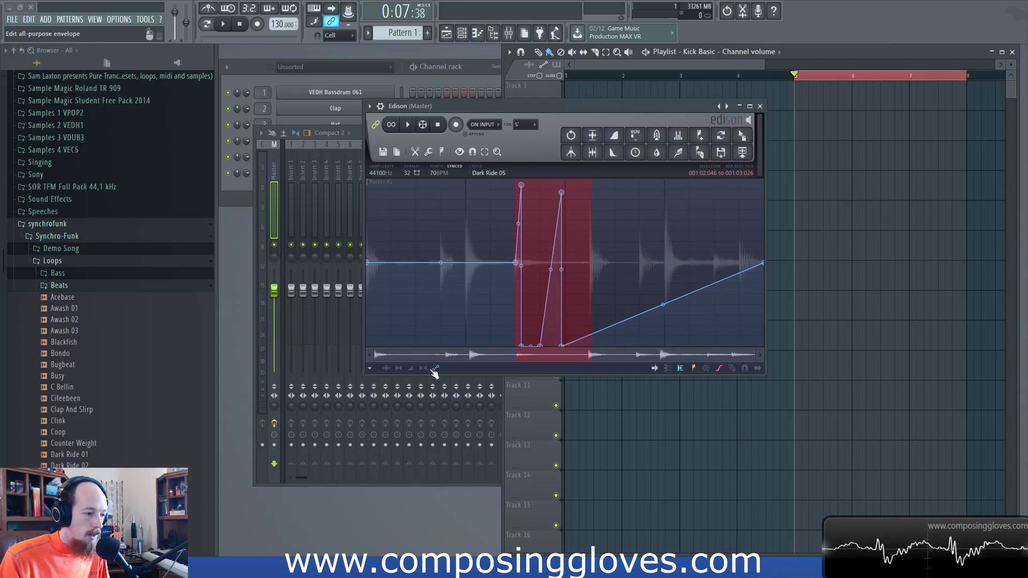
Try Paste mix (envelope) on the selection using the drawn all-purpose envelope, and undo the paste
{"action": "left_click", "coordinate": [414, 153]}
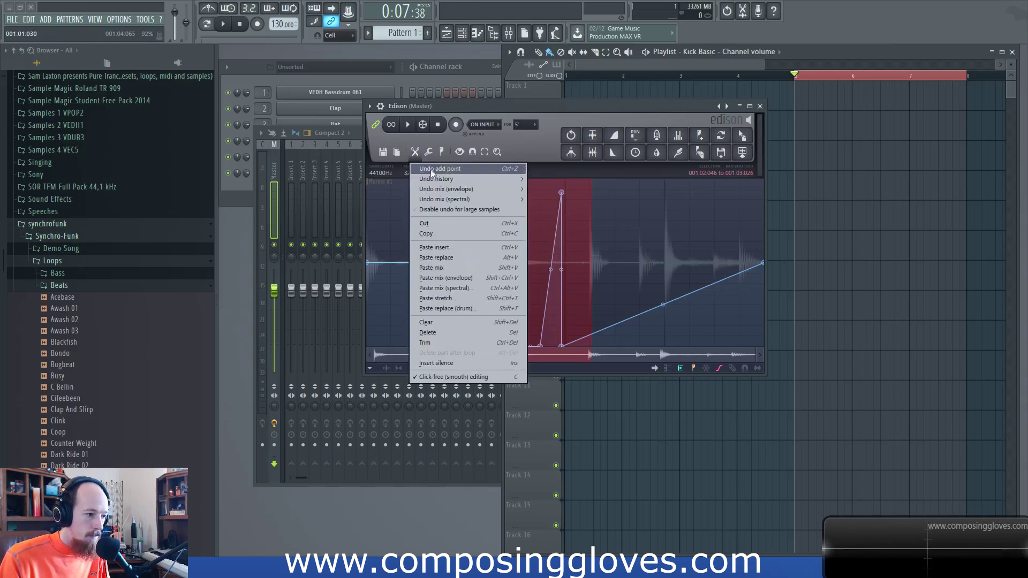
{"action": "left_click", "coordinate": [478, 277]}
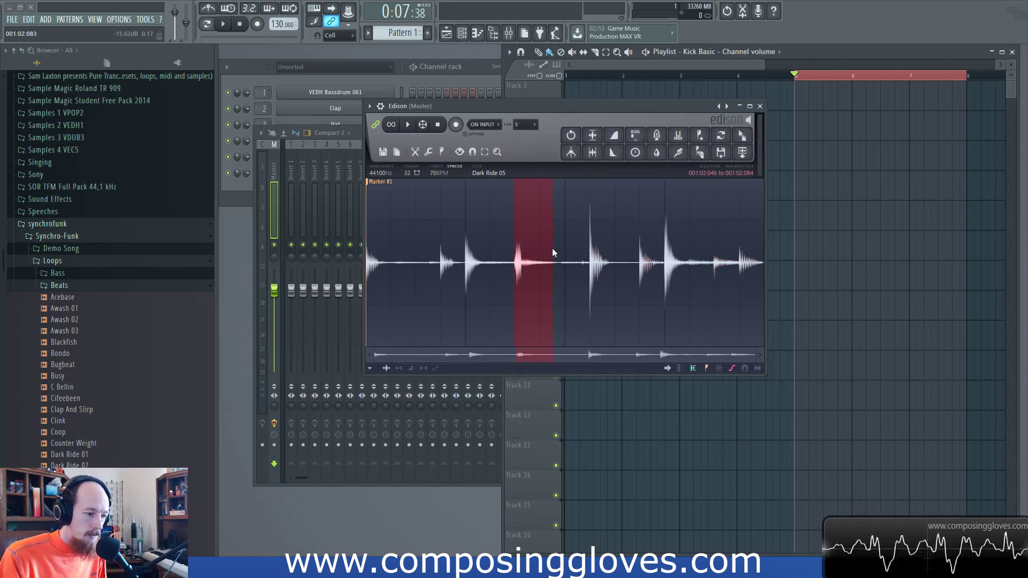
{"action": "key", "text": "ctrl+z"}
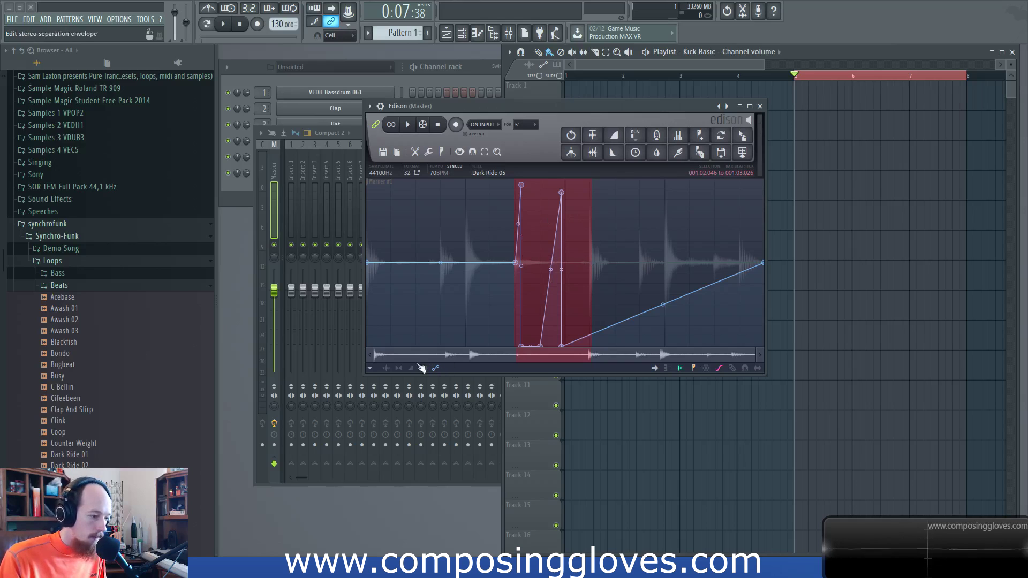
Compare the waveform with the drawn envelope, flatten the all-purpose envelope using step editing, and return to the waveform
{"action": "left_click", "coordinate": [386, 368]}
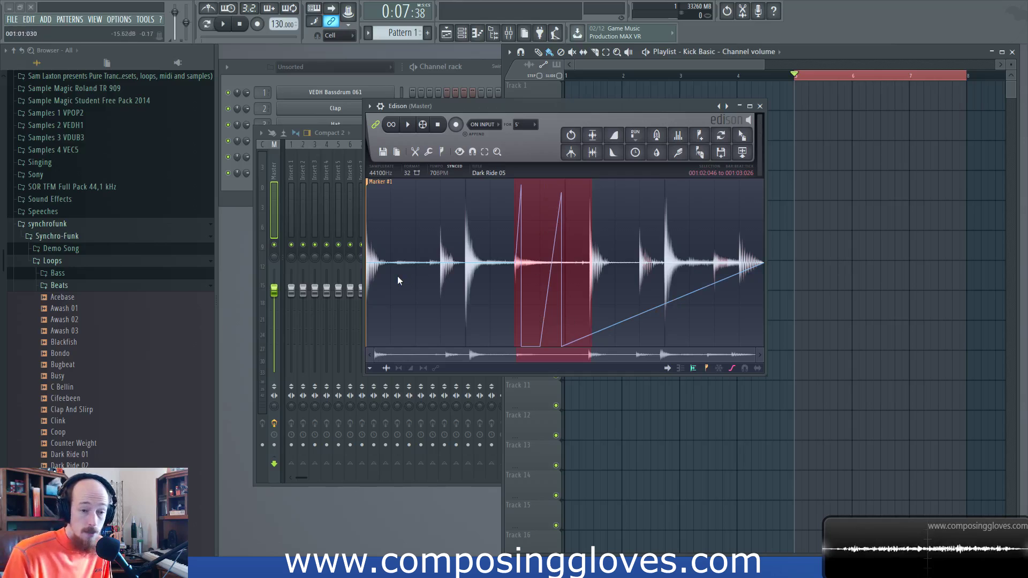
{"action": "left_click", "coordinate": [435, 369]}
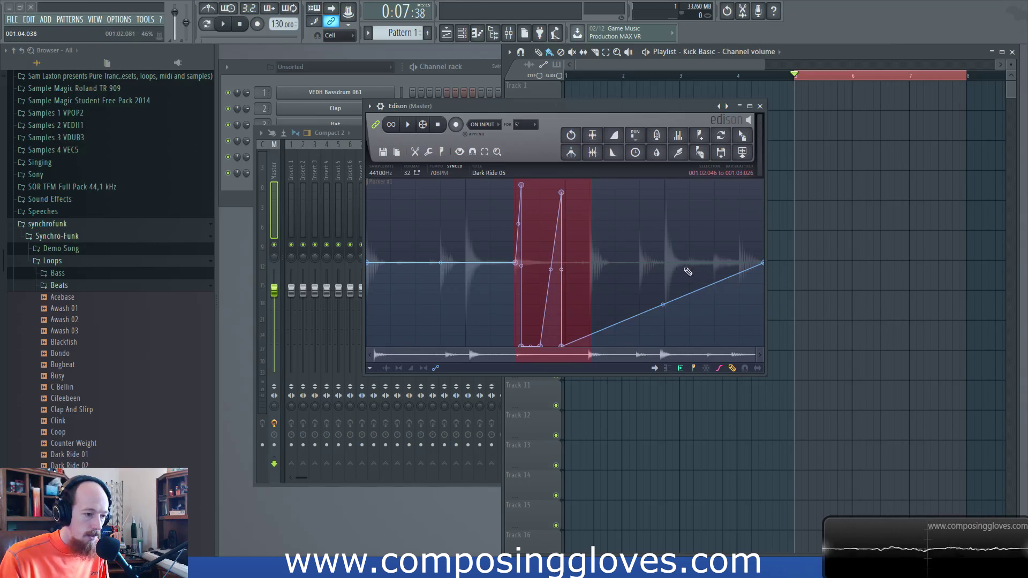
{"action": "left_click_drag", "start_coordinate": [571, 265], "coordinate": [470, 263]}
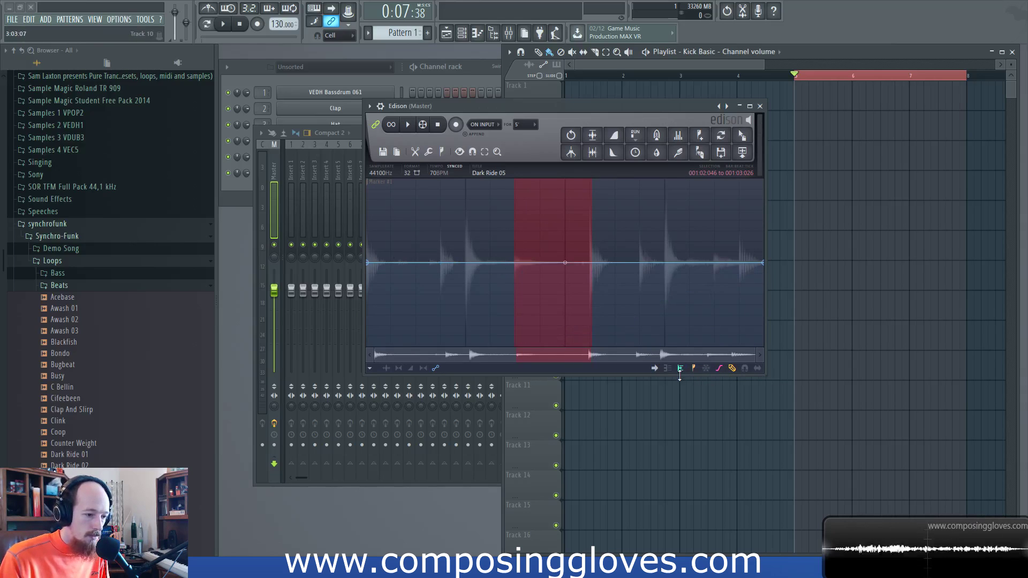
{"action": "left_click", "coordinate": [385, 369]}
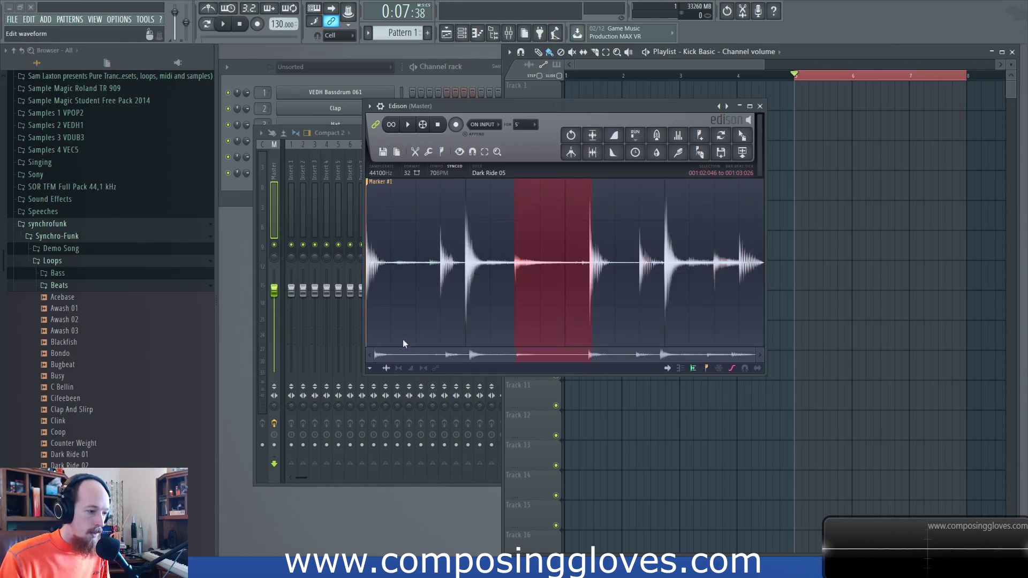
Review the paste options, and add three points forming a dip to the all-purpose envelope within the selection
{"action": "left_click", "coordinate": [415, 151]}
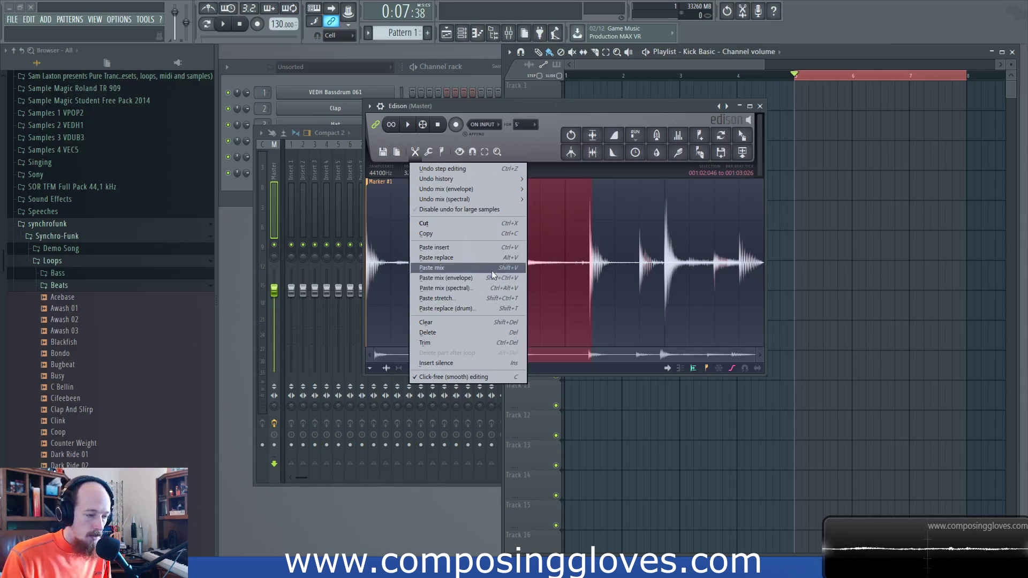
{"action": "left_click", "coordinate": [540, 152]}
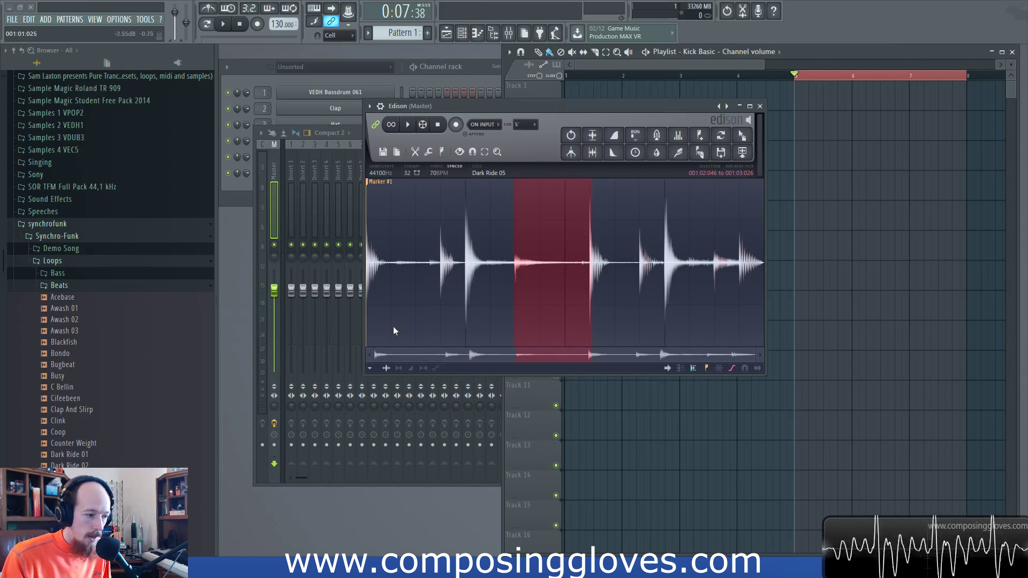
{"action": "left_click", "coordinate": [435, 368]}
{"action": "right_click", "coordinate": [527, 241]}
{"action": "right_click", "coordinate": [565, 297]}
{"action": "right_click", "coordinate": [566, 240]}
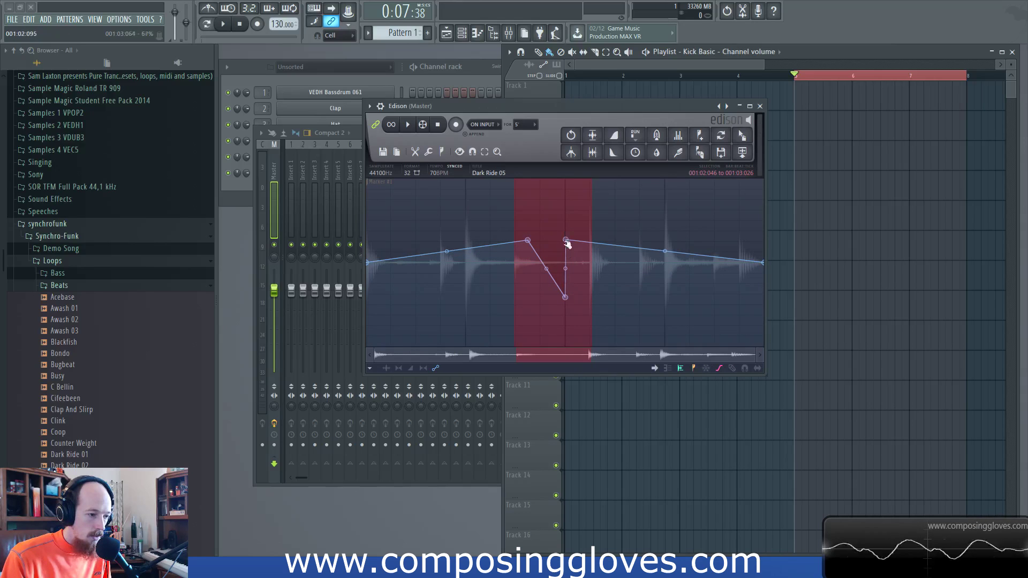
Delete the three added points from the all-purpose envelope, and return to the waveform
{"action": "right_click", "coordinate": [567, 240]}
{"action": "left_click_drag", "start_coordinate": [566, 240], "coordinate": [565, 244]}
{"action": "right_click", "coordinate": [565, 244]}
{"action": "left_click", "coordinate": [583, 260]}
{"action": "right_click", "coordinate": [564, 297]}
{"action": "left_click", "coordinate": [582, 313]}
{"action": "right_click", "coordinate": [528, 241]}
{"action": "left_click", "coordinate": [546, 256]}
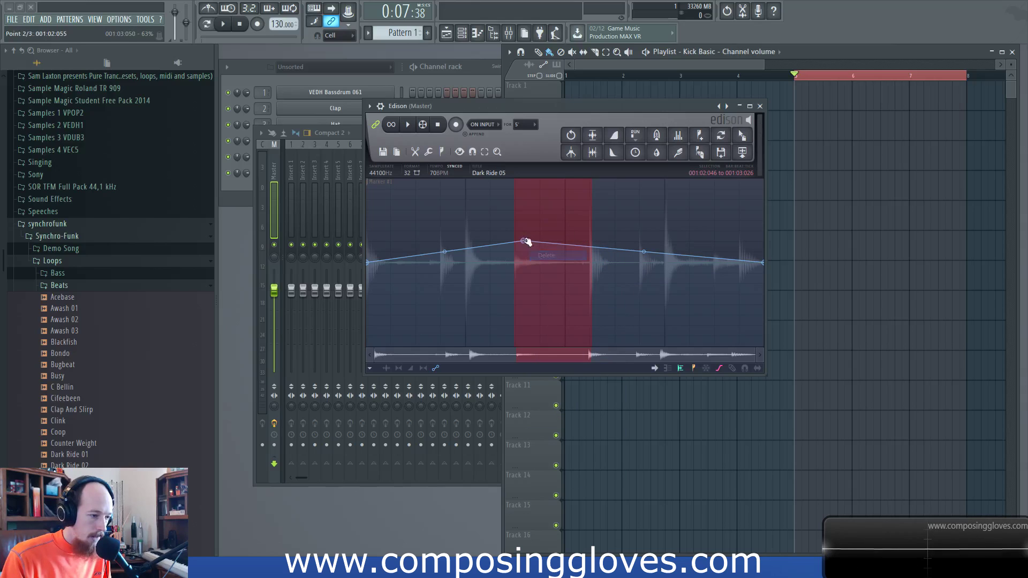
{"action": "right_click", "coordinate": [524, 241]}
{"action": "right_click", "coordinate": [524, 241]}
{"action": "left_click", "coordinate": [546, 256]}
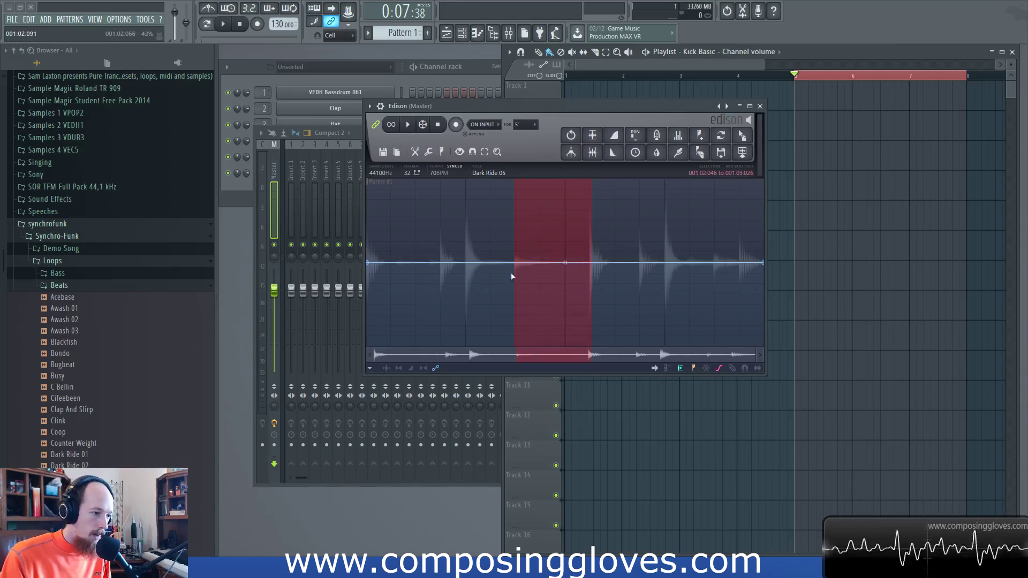
{"action": "left_click", "coordinate": [386, 368]}
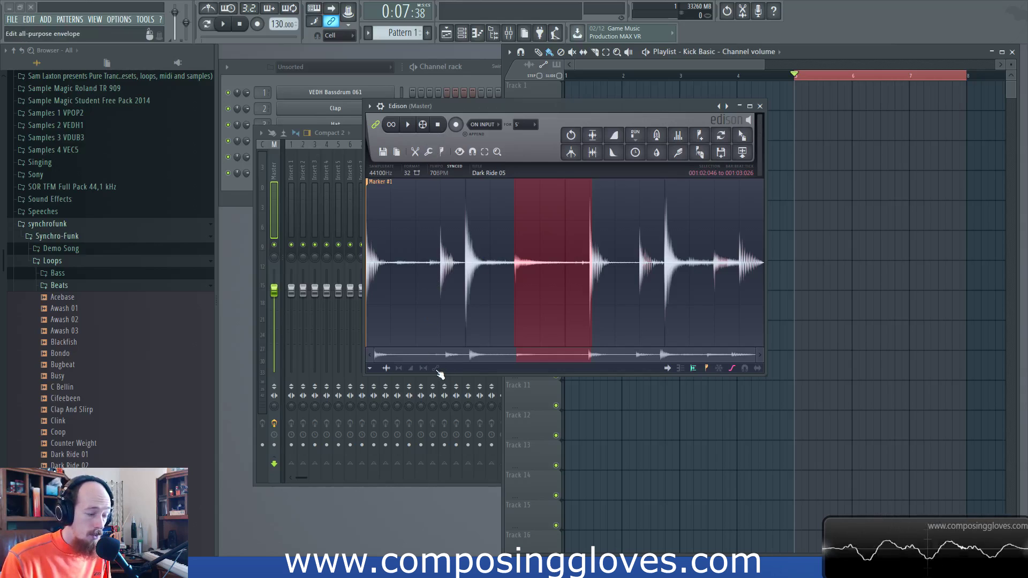
Open Paste stretch for the selection, try a higher formant factor coarse, return it to centre, and preview the stretch
{"action": "left_click", "coordinate": [415, 151]}
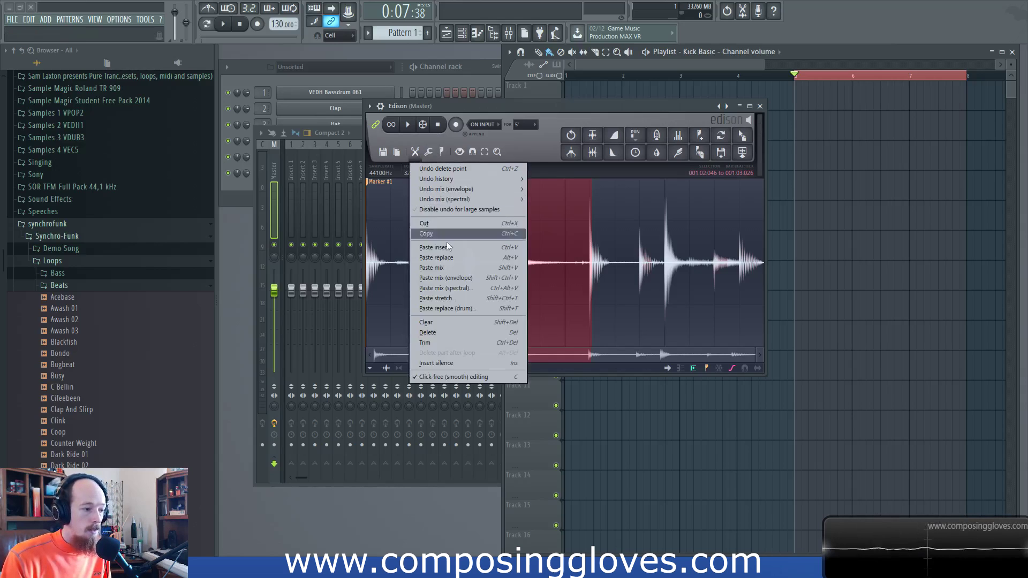
{"action": "left_click", "coordinate": [440, 298]}
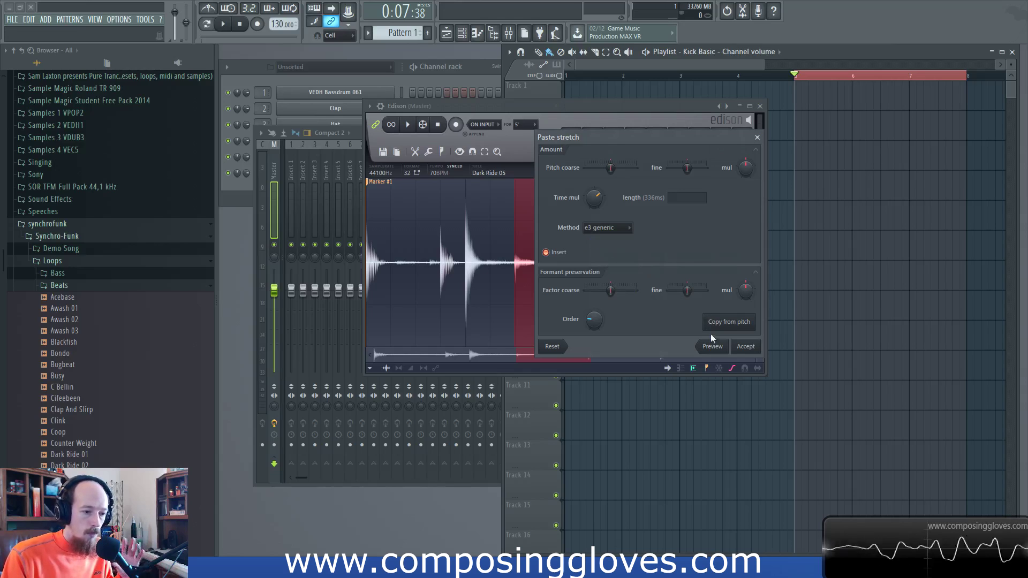
{"action": "left_click_drag", "start_coordinate": [610, 290], "coordinate": [623, 291]}
{"action": "left_click_drag", "start_coordinate": [687, 293], "coordinate": [685, 293]}
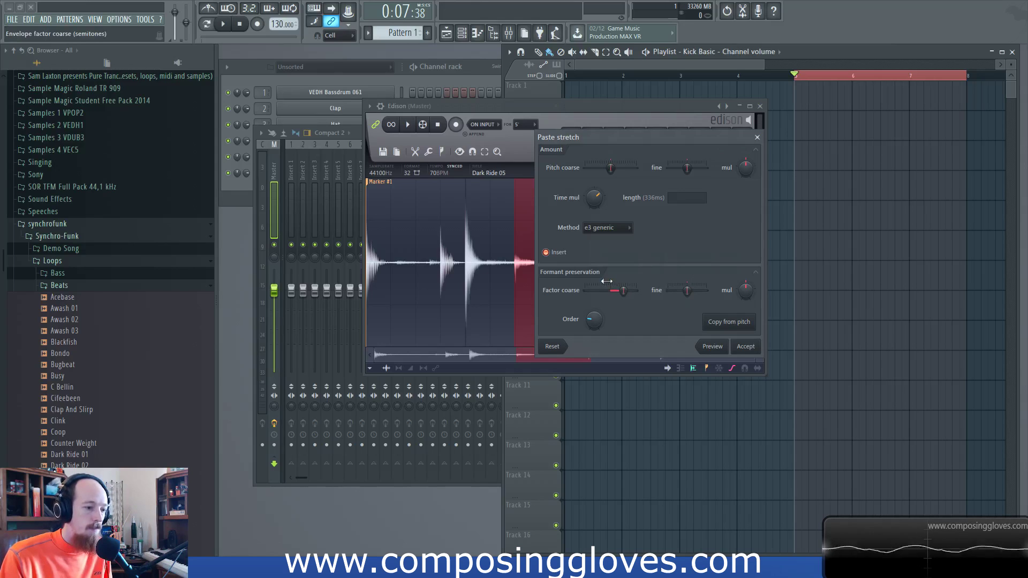
{"action": "left_click_drag", "start_coordinate": [623, 293], "coordinate": [610, 294]}
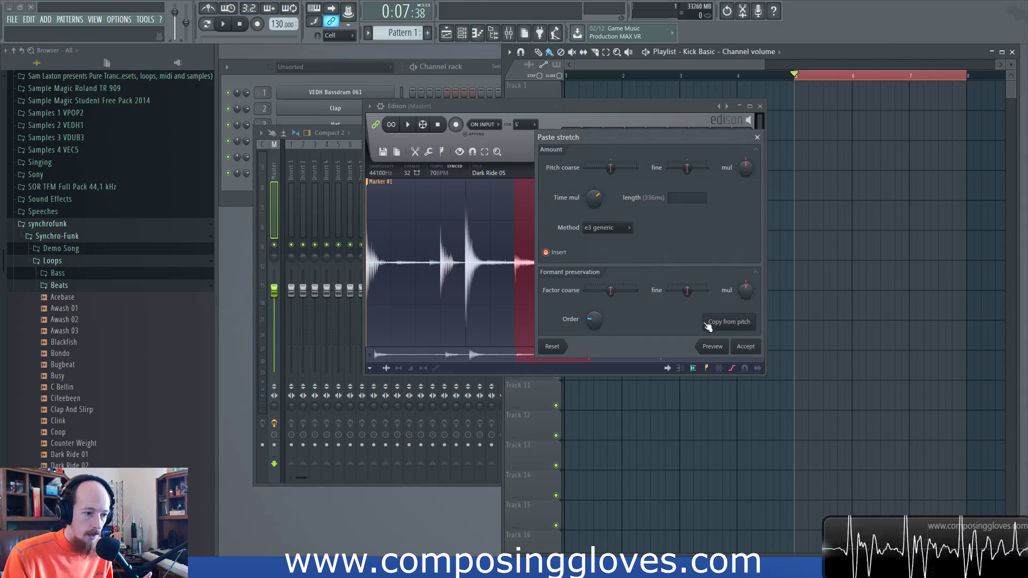
{"action": "left_click", "coordinate": [713, 348]}
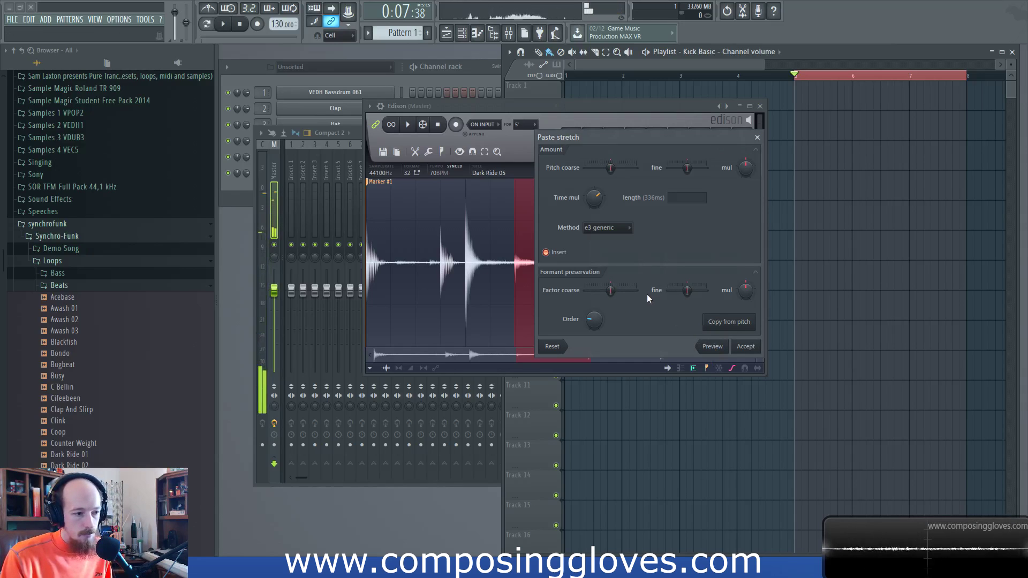
Preview the stretch with a reduced time multiplier, and preview it again with the formant factor coarse raised
{"action": "left_click_drag", "start_coordinate": [593, 202], "coordinate": [593, 231]}
{"action": "left_click", "coordinate": [711, 346]}
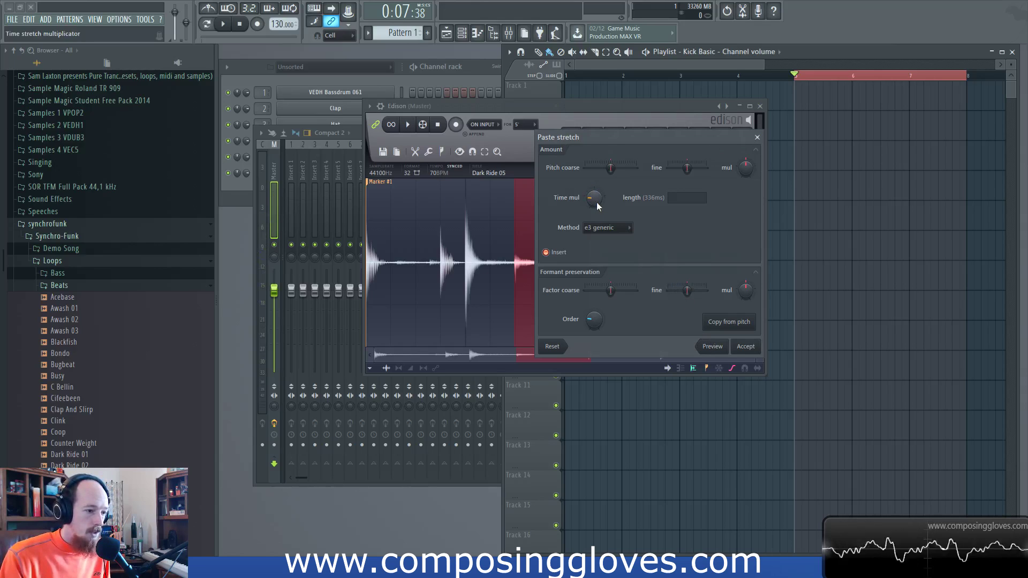
{"action": "left_click", "coordinate": [712, 346]}
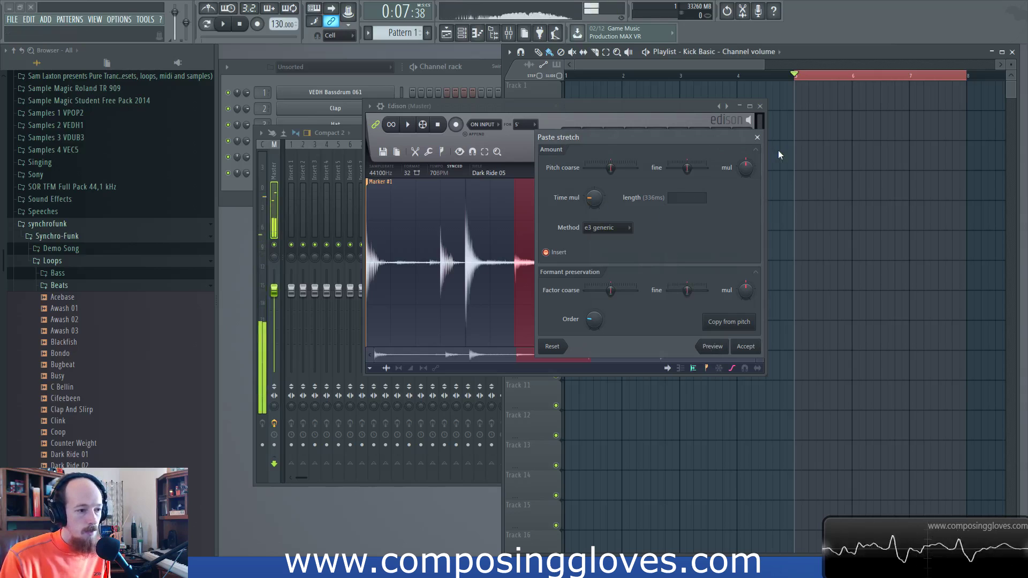
{"action": "left_click_drag", "start_coordinate": [611, 294], "coordinate": [637, 296]}
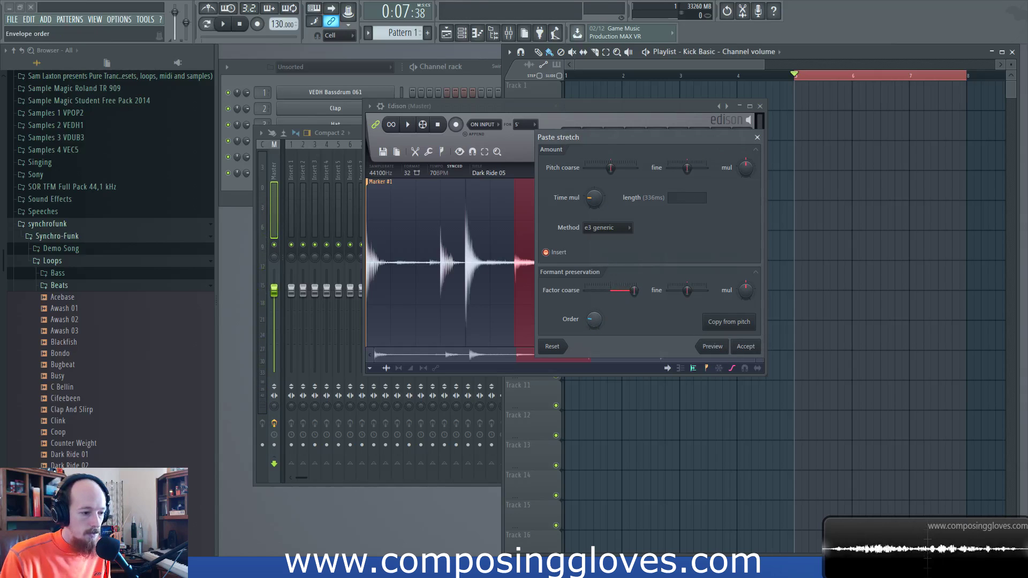
{"action": "left_click", "coordinate": [714, 347]}
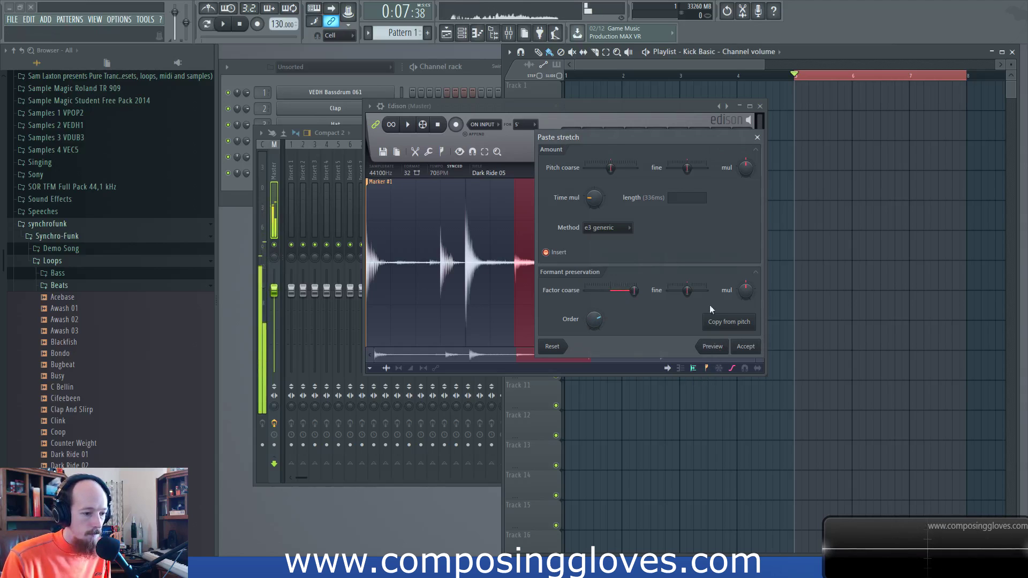
Reset the formant order and factor coarse, preview the stretch again, and close Paste stretch without applying it
{"action": "right_click", "coordinate": [595, 318]}
{"action": "right_click", "coordinate": [635, 294]}
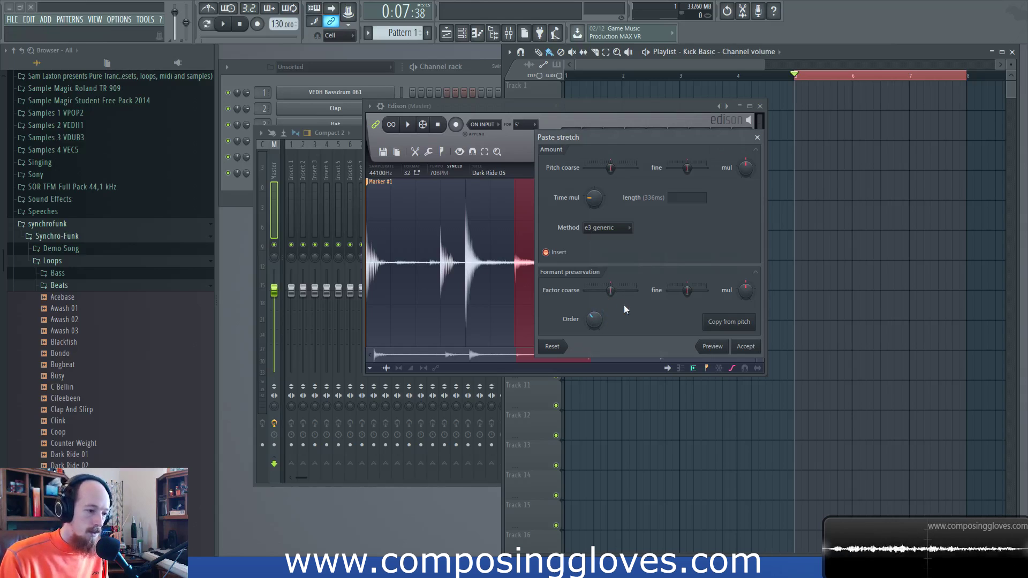
{"action": "left_click_drag", "start_coordinate": [647, 137], "coordinate": [612, 146]}
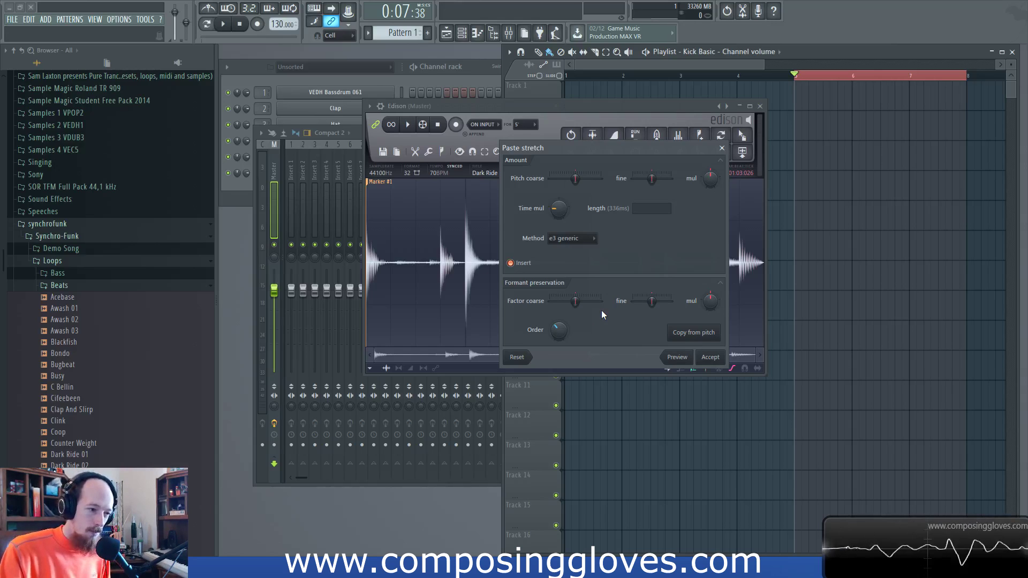
{"action": "left_click", "coordinate": [677, 358]}
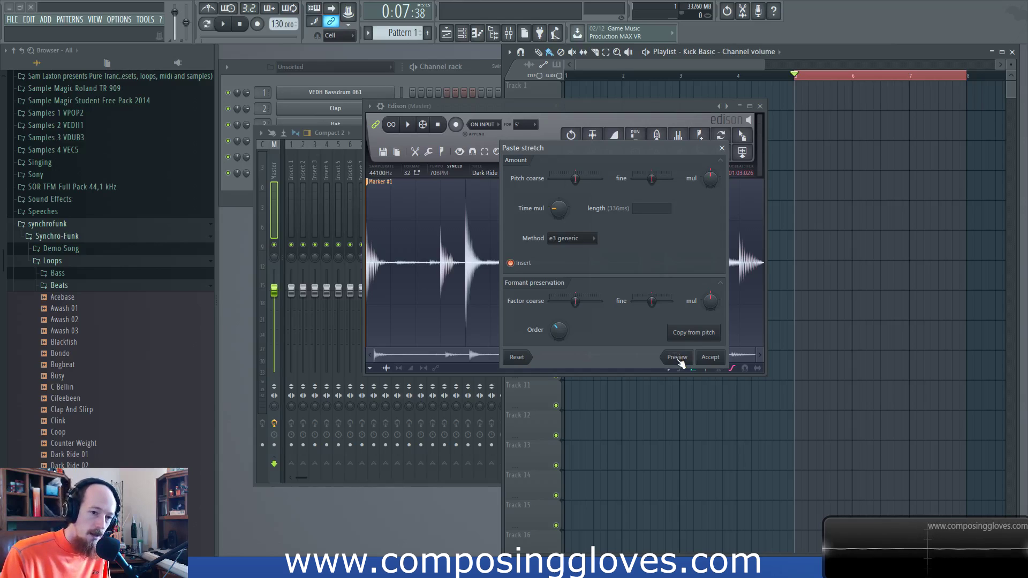
{"action": "left_click", "coordinate": [721, 148]}
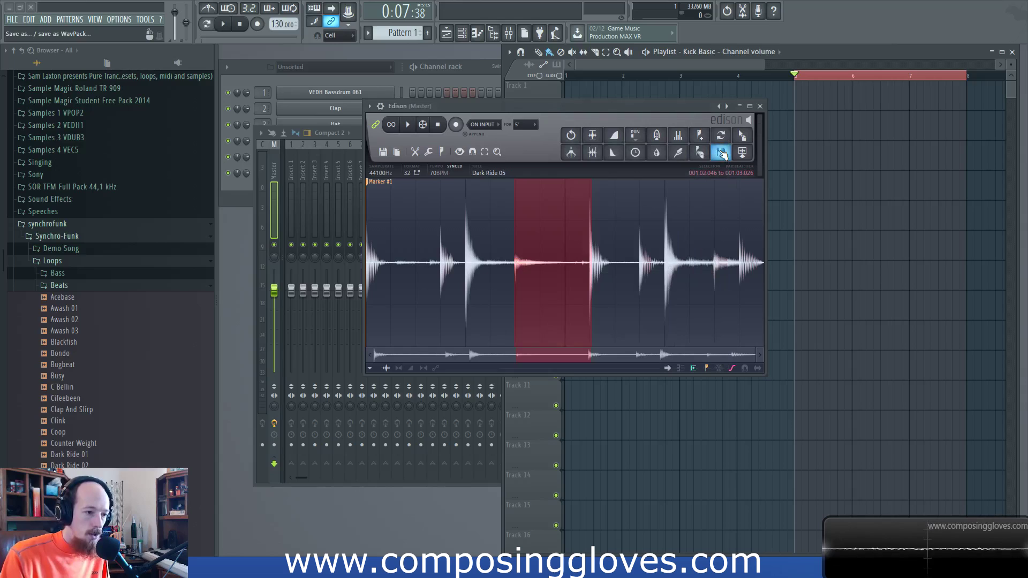
Open Paste replace (drum) for the selection and enable Auto-slice
{"action": "left_click", "coordinate": [431, 153]}
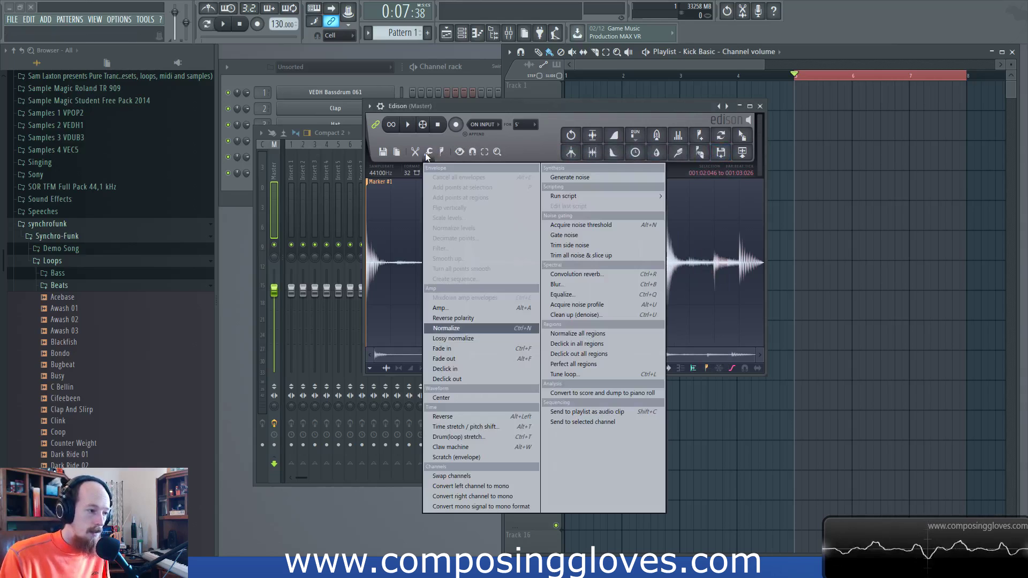
{"action": "left_click", "coordinate": [415, 152]}
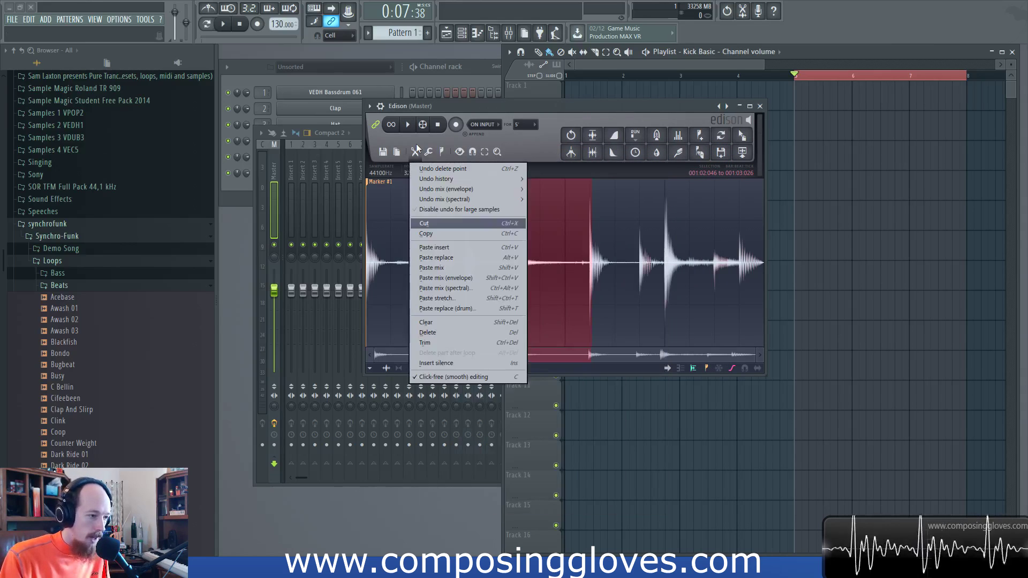
{"action": "left_click", "coordinate": [455, 309]}
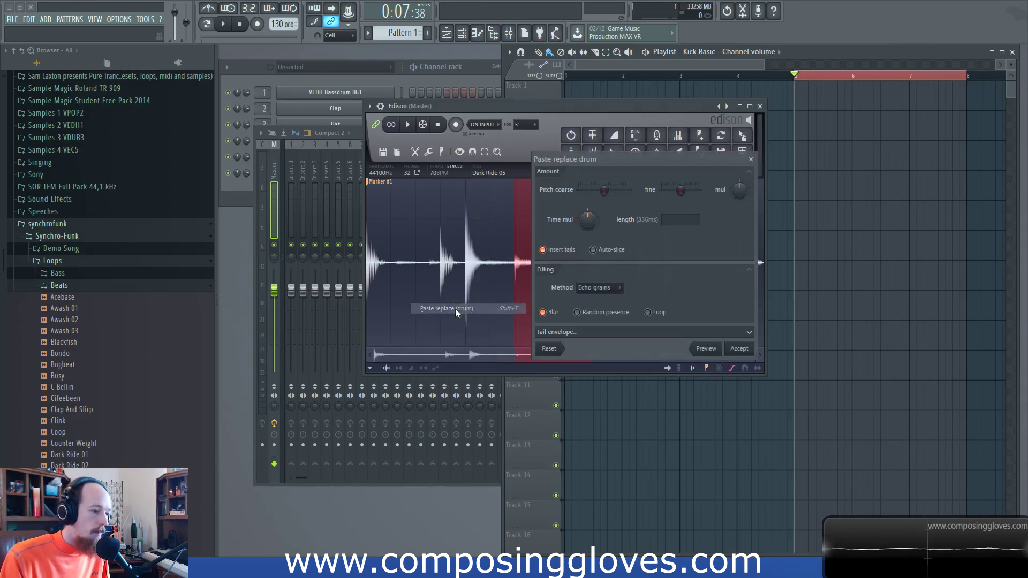
{"action": "left_click_drag", "start_coordinate": [608, 160], "coordinate": [637, 178]}
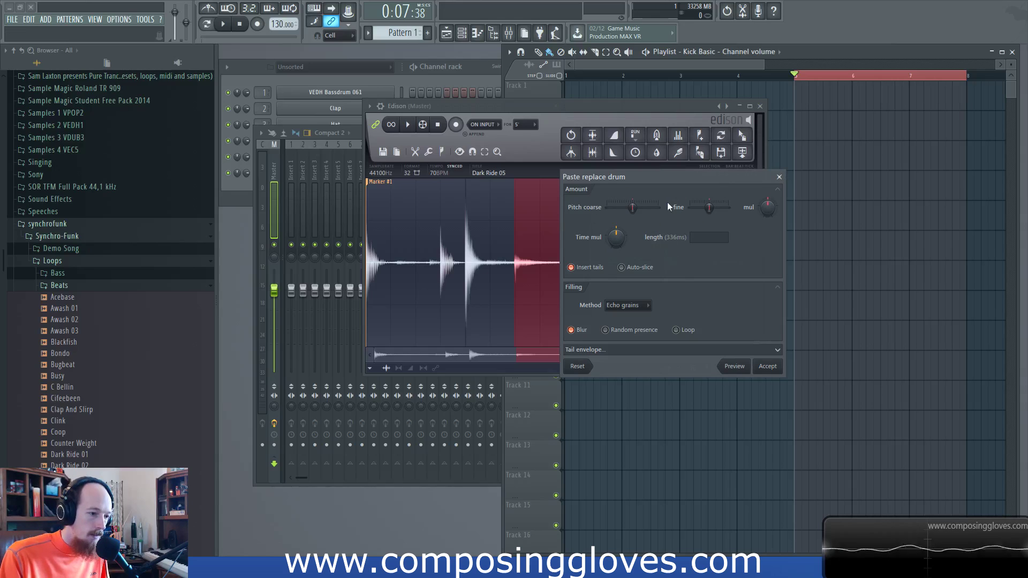
{"action": "left_click", "coordinate": [622, 267]}
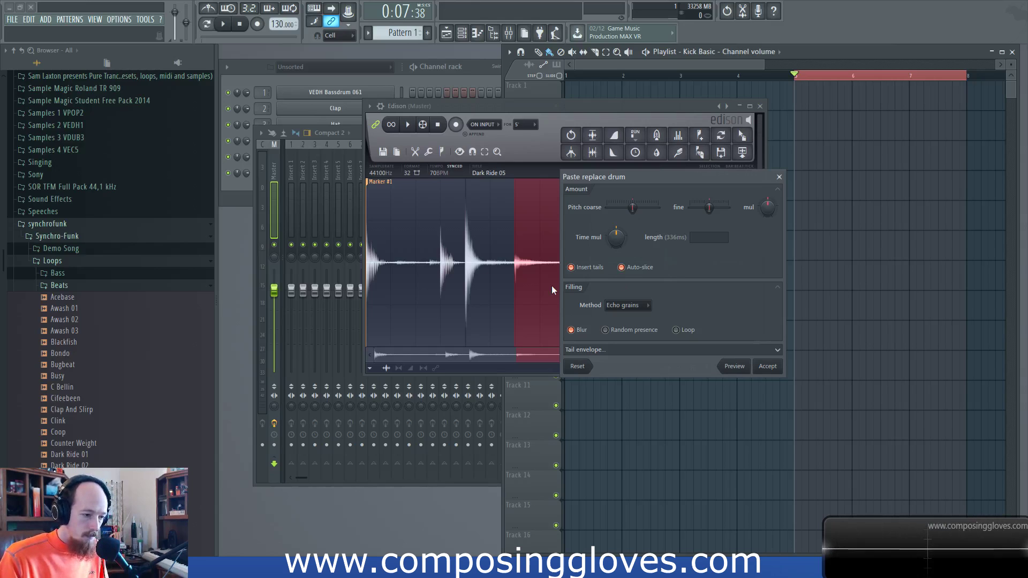
Preview the drum replacement with each of the Stretch, Echo grains and Pogo filling methods
{"action": "left_click", "coordinate": [621, 304]}
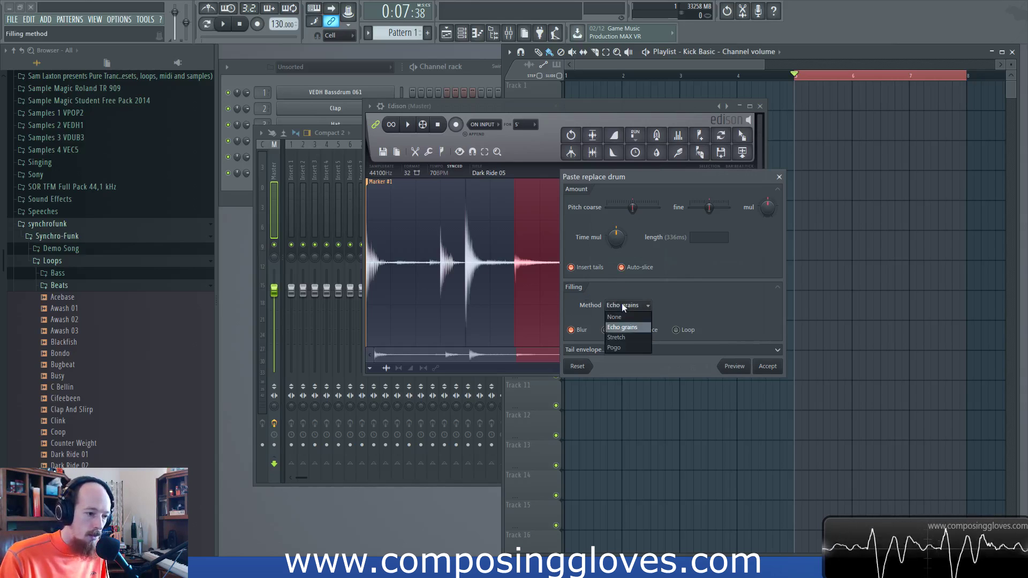
{"action": "left_click", "coordinate": [626, 336]}
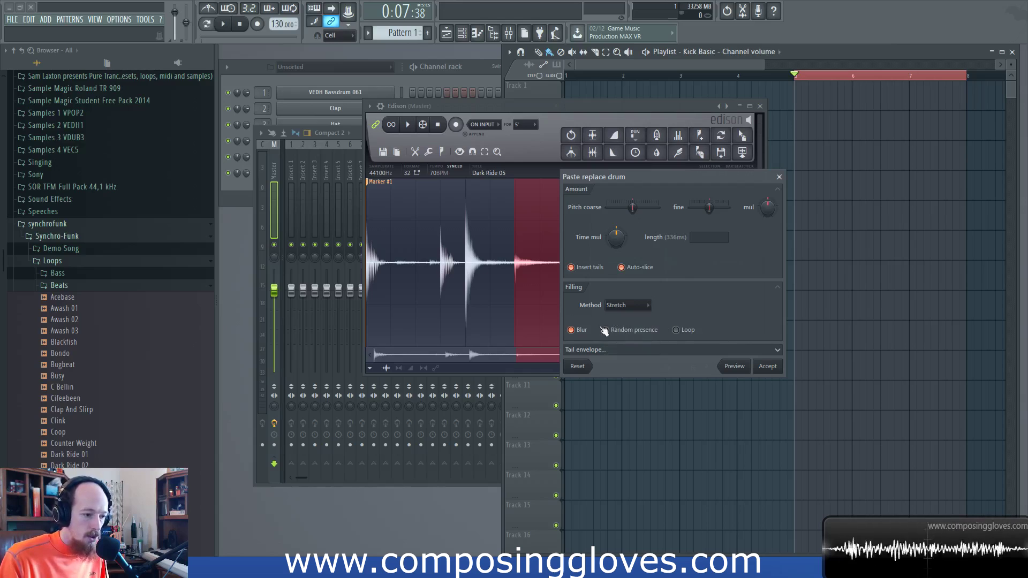
{"action": "left_click", "coordinate": [738, 368]}
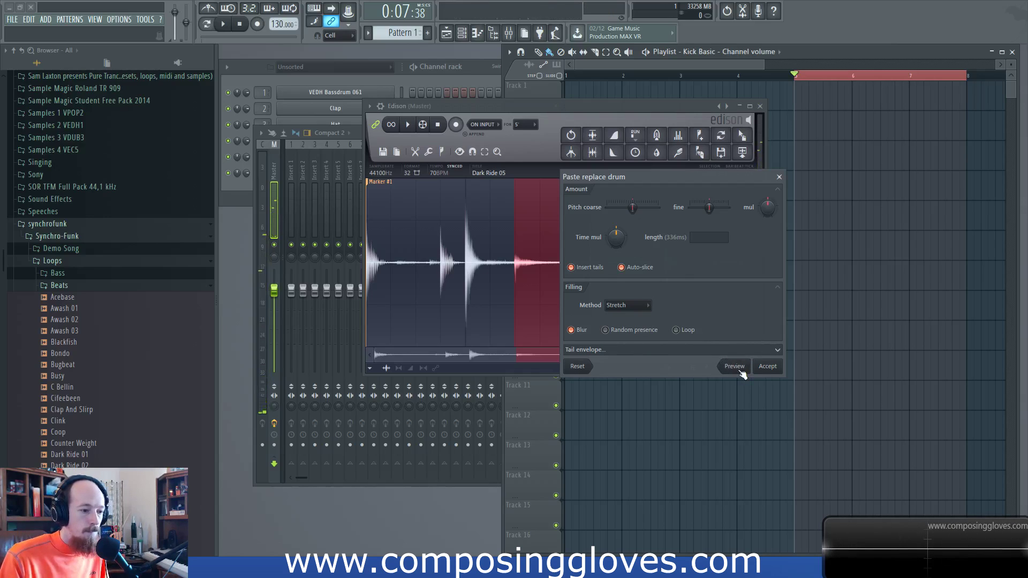
{"action": "left_click", "coordinate": [626, 305]}
{"action": "left_click", "coordinate": [623, 328]}
{"action": "left_click", "coordinate": [741, 366]}
{"action": "left_click", "coordinate": [644, 307]}
{"action": "left_click", "coordinate": [636, 348]}
{"action": "left_click", "coordinate": [734, 366]}
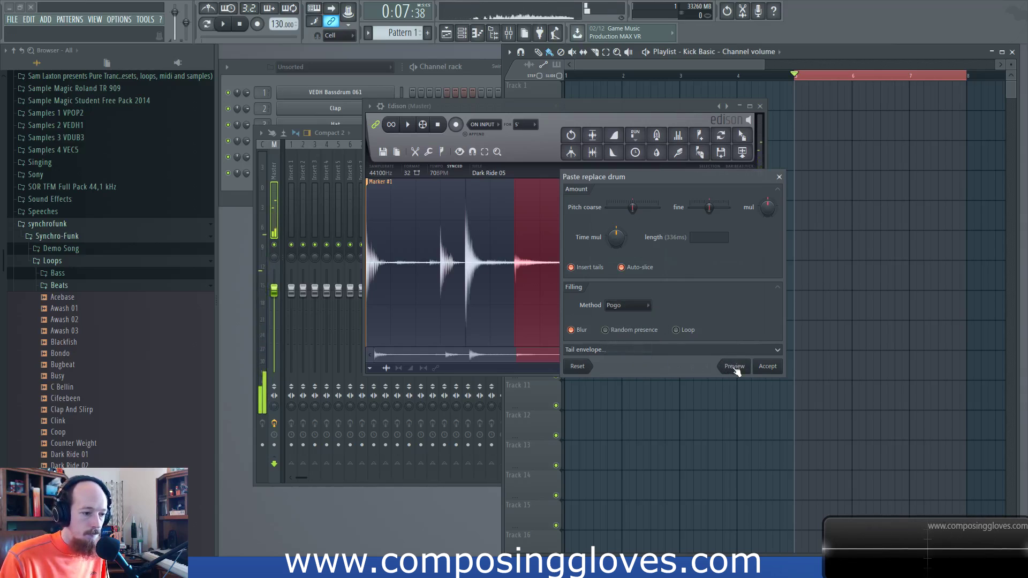
Enable Random presence and Loop for the Pogo filling, and preview the drum replacement
{"action": "left_click", "coordinate": [652, 332]}
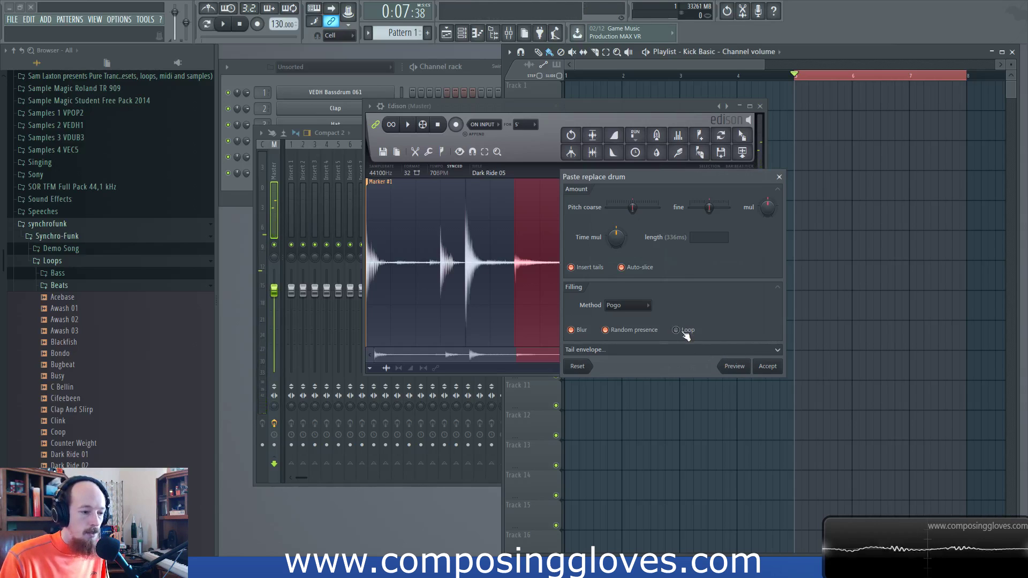
{"action": "left_click", "coordinate": [736, 368]}
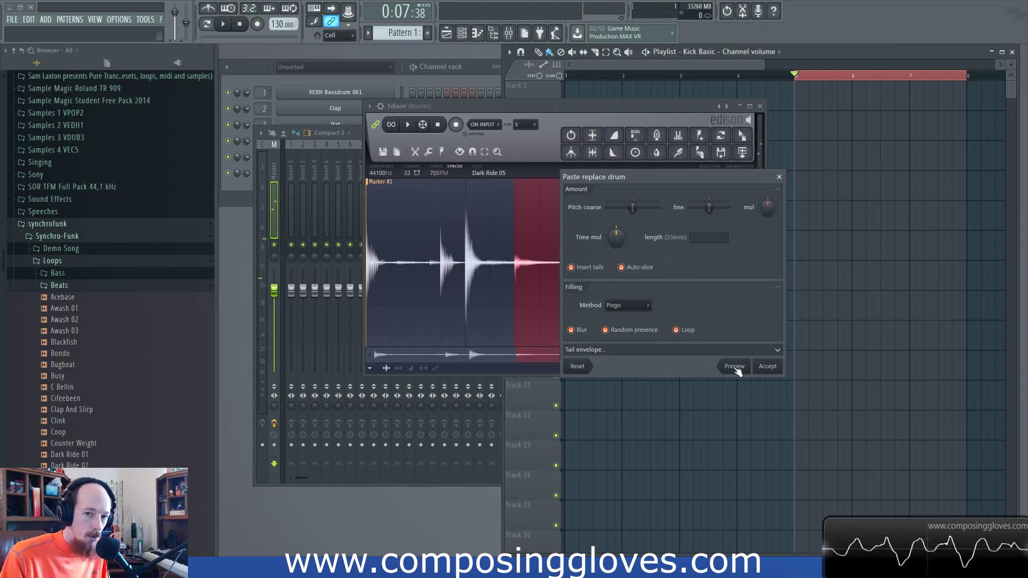
{"action": "left_click", "coordinate": [734, 368]}
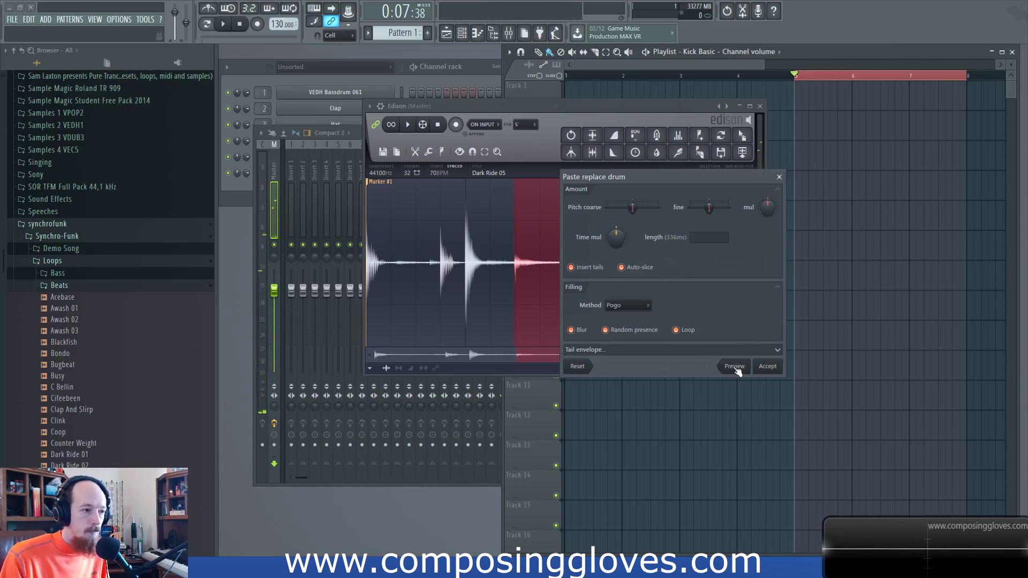
Disable Loop and Random presence, view the Tail envelope settings, and close Paste replace (drum) without applying it
{"action": "left_click", "coordinate": [679, 331]}
{"action": "left_click", "coordinate": [642, 331]}
{"action": "left_click", "coordinate": [678, 351]}
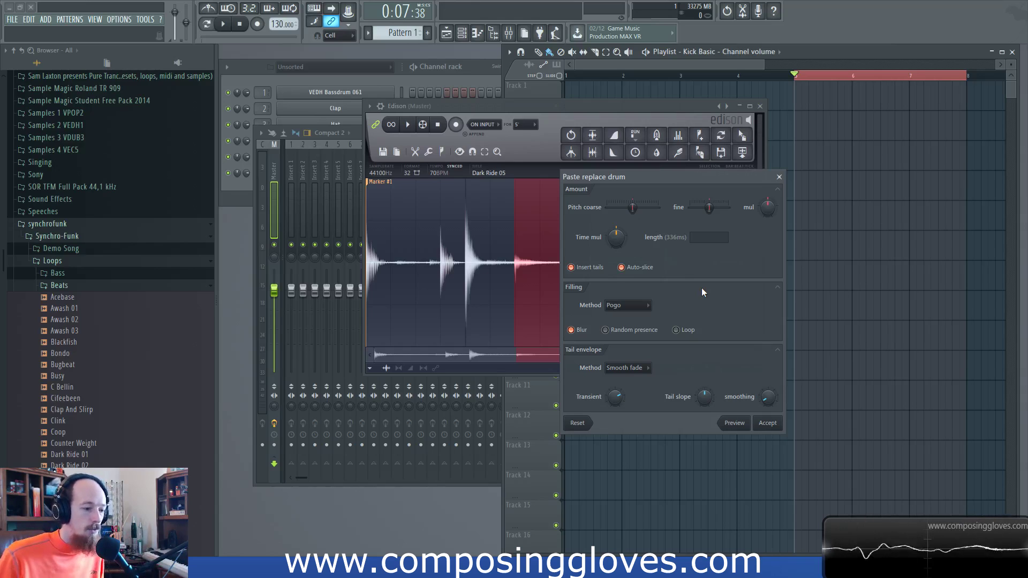
{"action": "left_click", "coordinate": [779, 177]}
Review the remaining edit commands, from Clear to Click-free (smooth) editing, and look through the Regions commands
{"action": "left_click", "coordinate": [418, 157]}
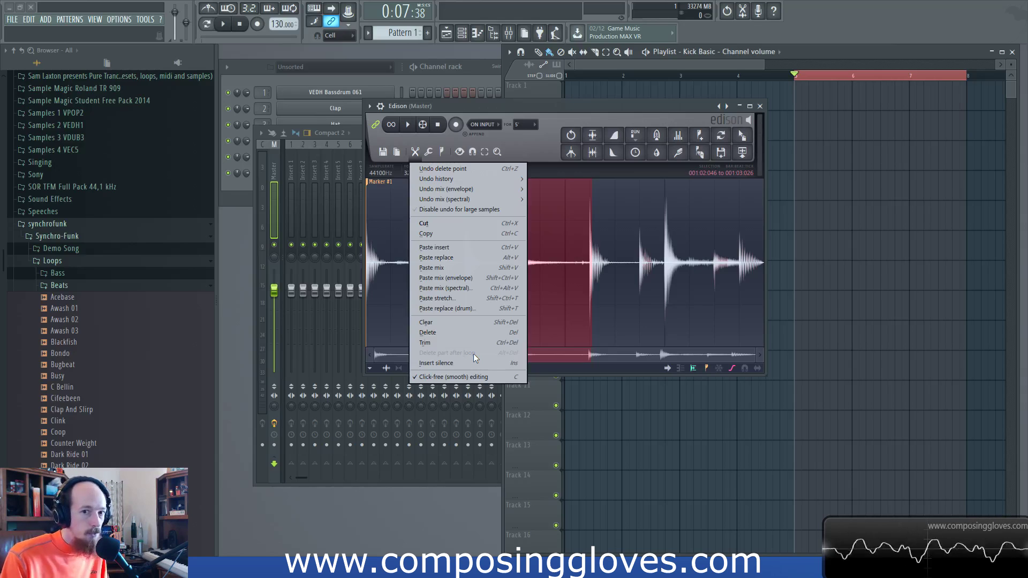
{"action": "right_click", "coordinate": [592, 244]}
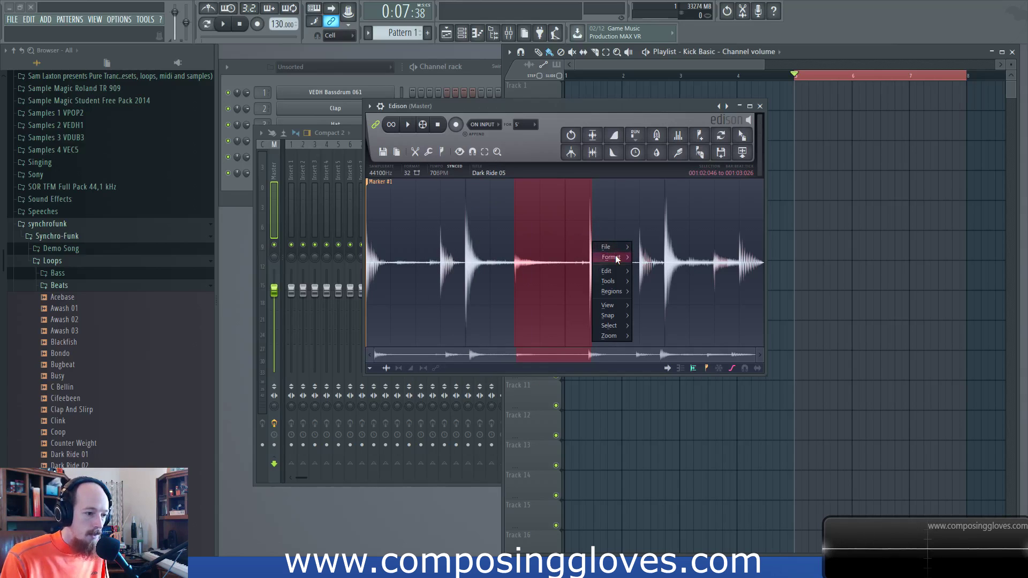
{"action": "mouse_move", "coordinate": [615, 290]}
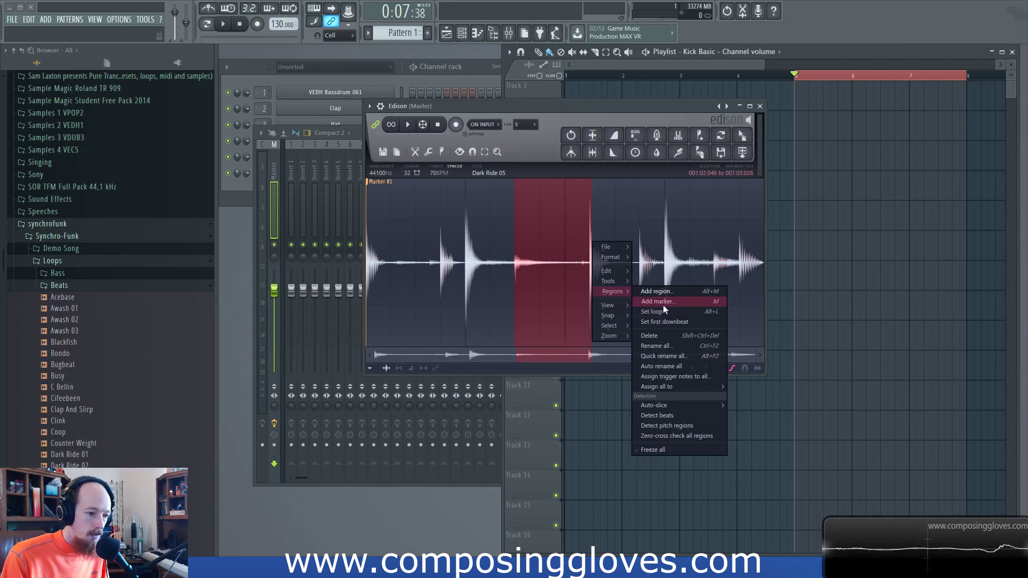
{"action": "left_click", "coordinate": [529, 151]}
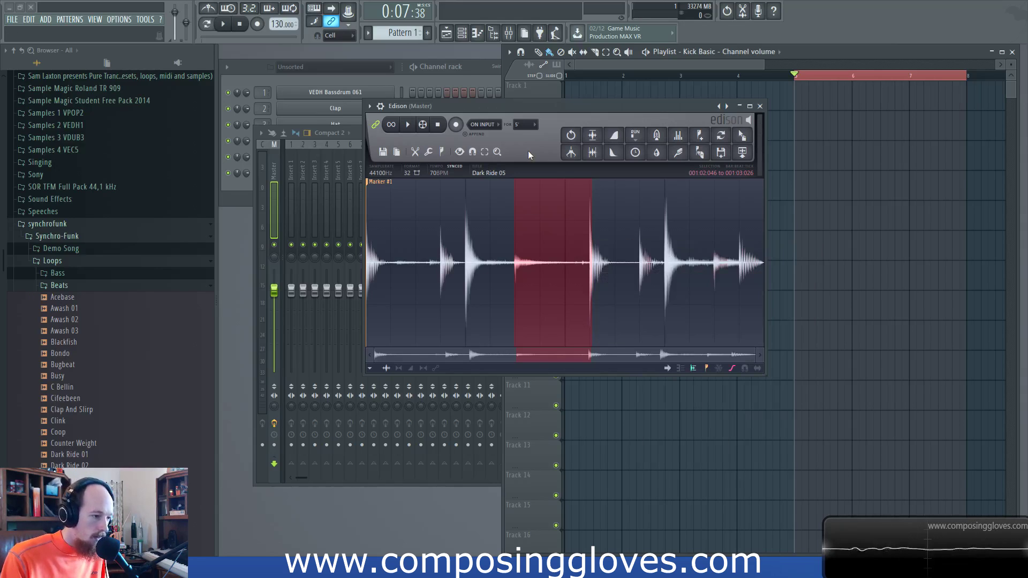
{"action": "left_click", "coordinate": [416, 151]}
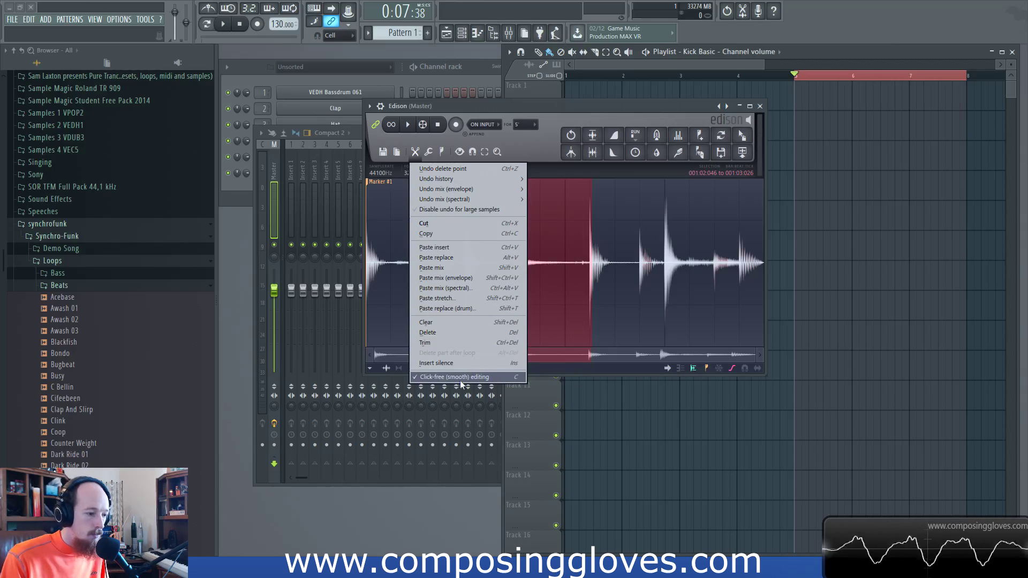
Shorten the selection to 001:02:048 to 001:03:004, and view the Undo mix (envelope) history without choosing an entry
{"action": "right_click", "coordinate": [569, 218]}
{"action": "mouse_move", "coordinate": [519, 240]}
{"action": "left_mouse_down"}
{"action": "mouse_move", "coordinate": [560, 242]}
{"action": "mouse_move", "coordinate": [506, 246]}
{"action": "mouse_move", "coordinate": [515, 252]}
{"action": "left_mouse_up"}
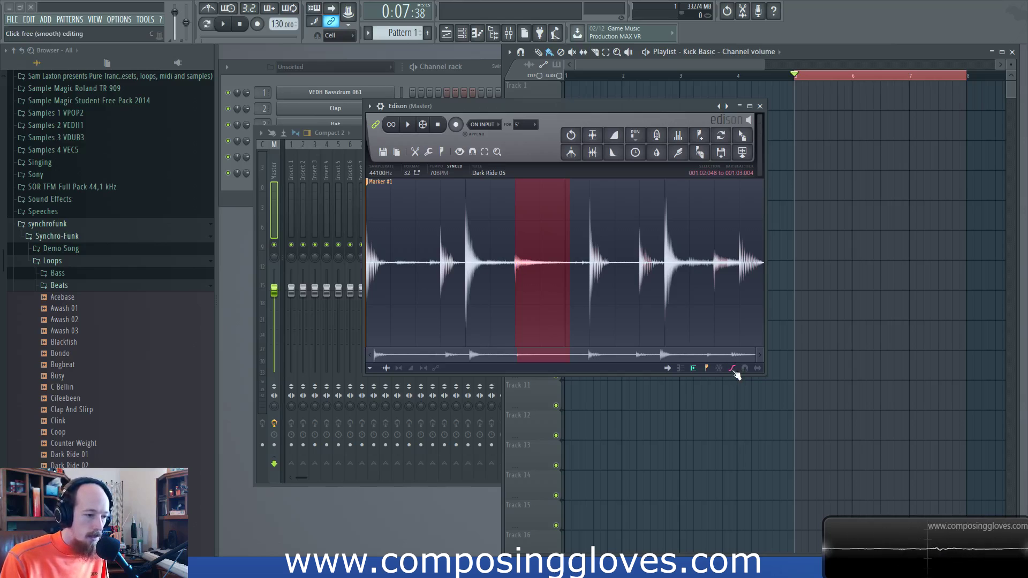
{"action": "left_click", "coordinate": [415, 152]}
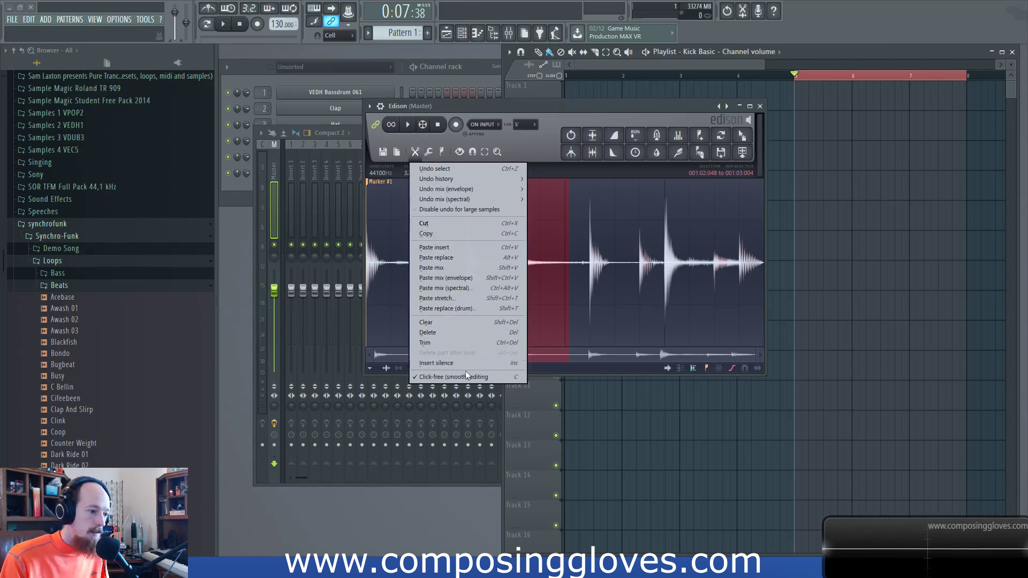
{"action": "mouse_move", "coordinate": [454, 189]}
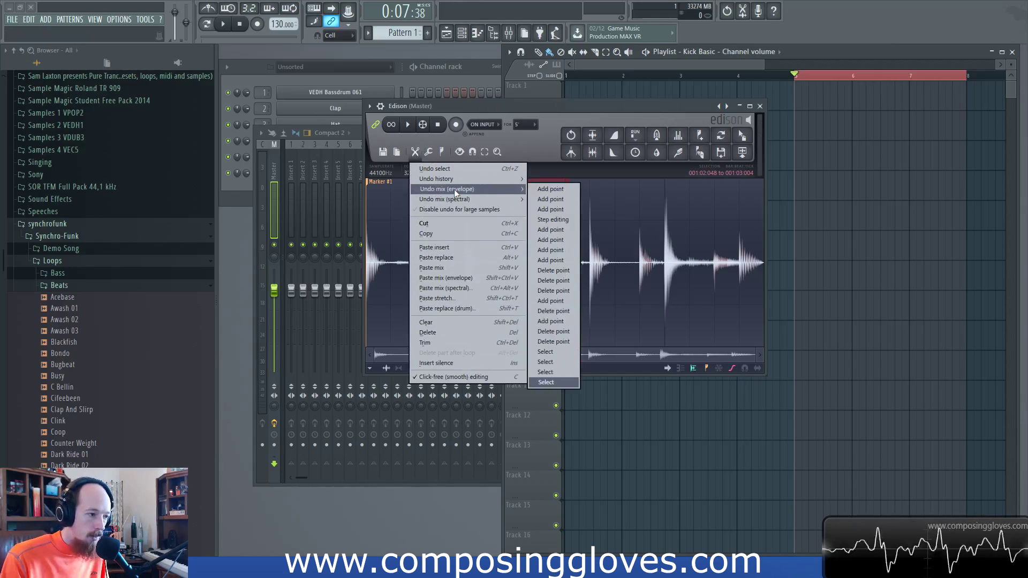
{"action": "left_click", "coordinate": [550, 137]}
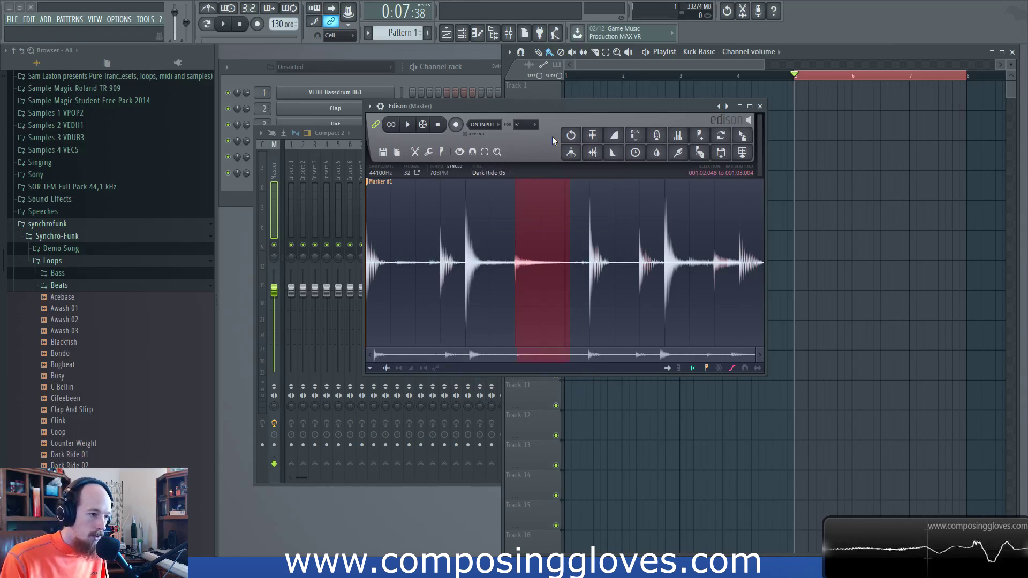
View the undo history without choosing an entry, and set snapping to the grid
{"action": "left_click", "coordinate": [571, 135]}
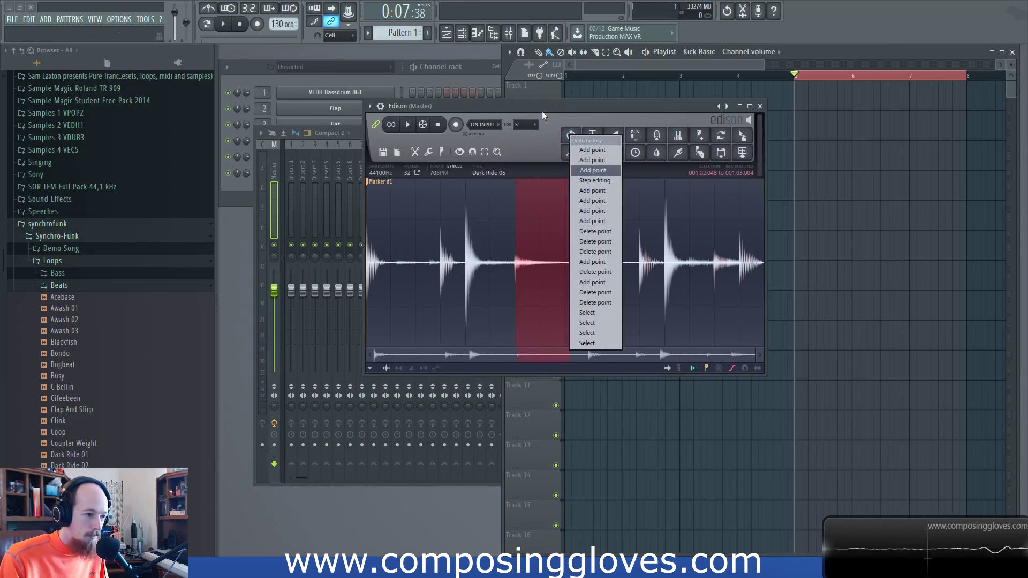
{"action": "left_click", "coordinate": [525, 137]}
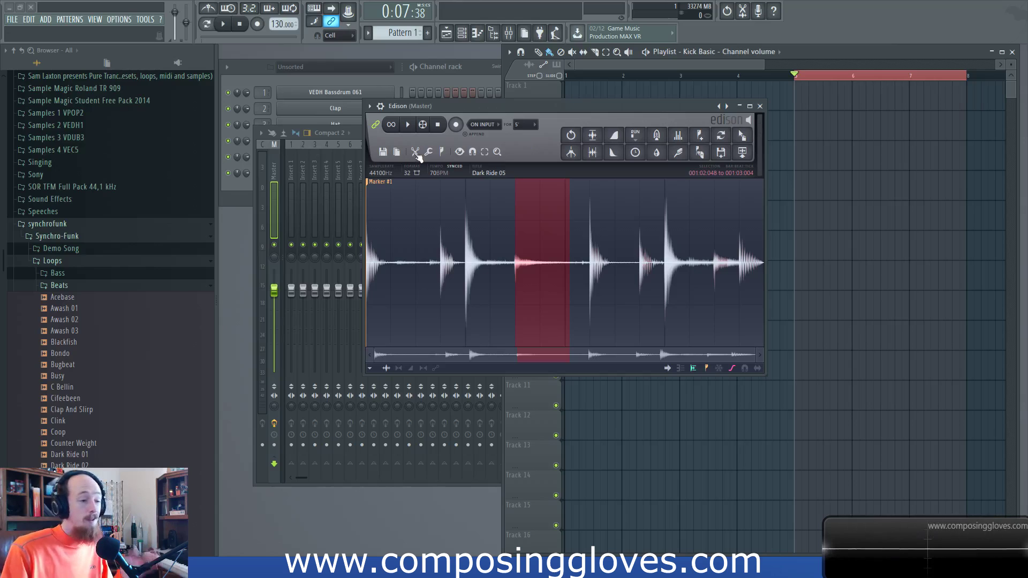
{"action": "left_click", "coordinate": [473, 154]}
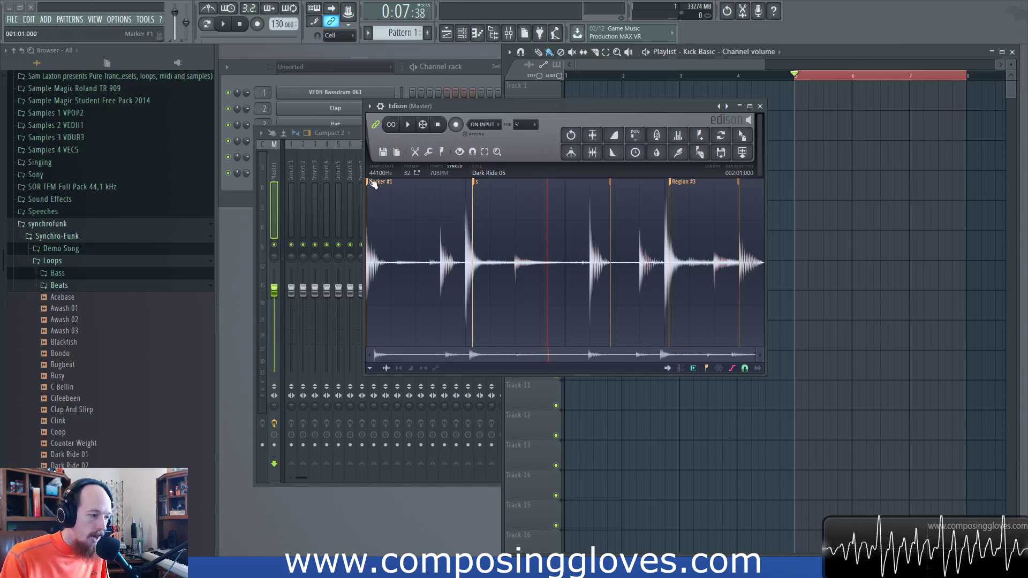
{"action": "left_click", "coordinate": [473, 153]}
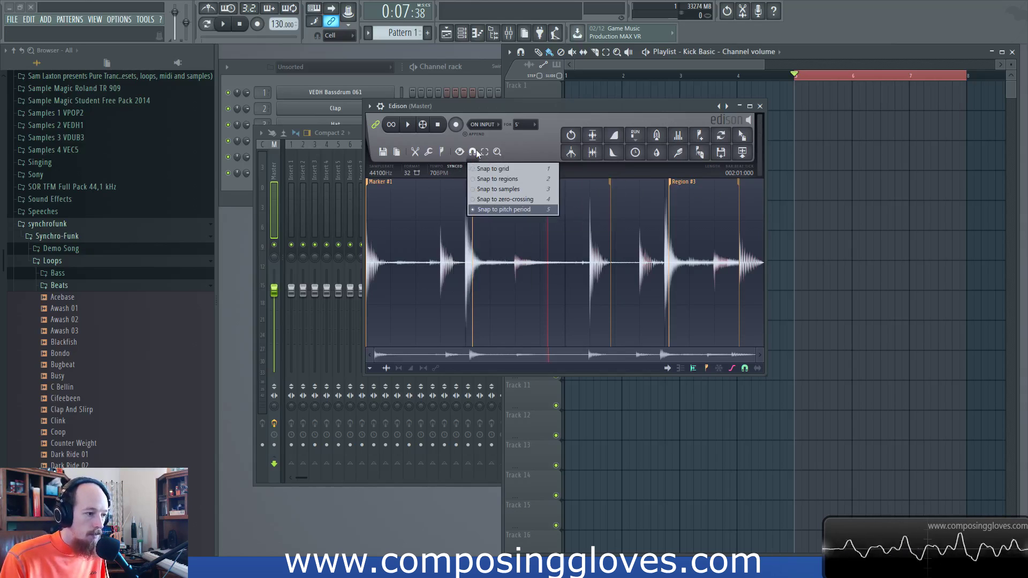
{"action": "left_click", "coordinate": [479, 167]}
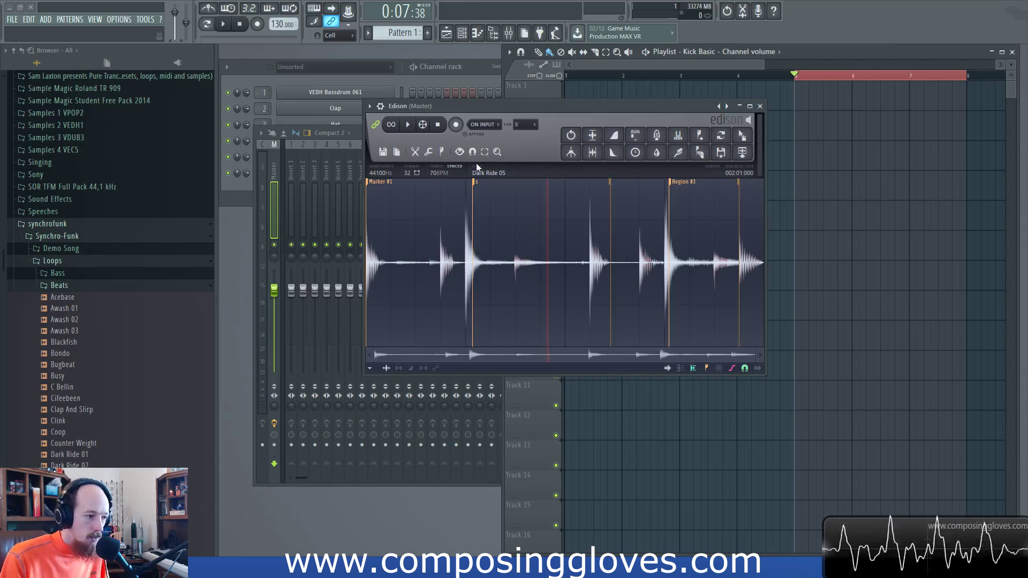
{"action": "left_click", "coordinate": [473, 154]}
{"action": "left_click", "coordinate": [489, 169]}
Set snapping to zero-crossing and place the cursor on the quiet hit just before the middle of the loop
{"action": "left_click", "coordinate": [476, 157]}
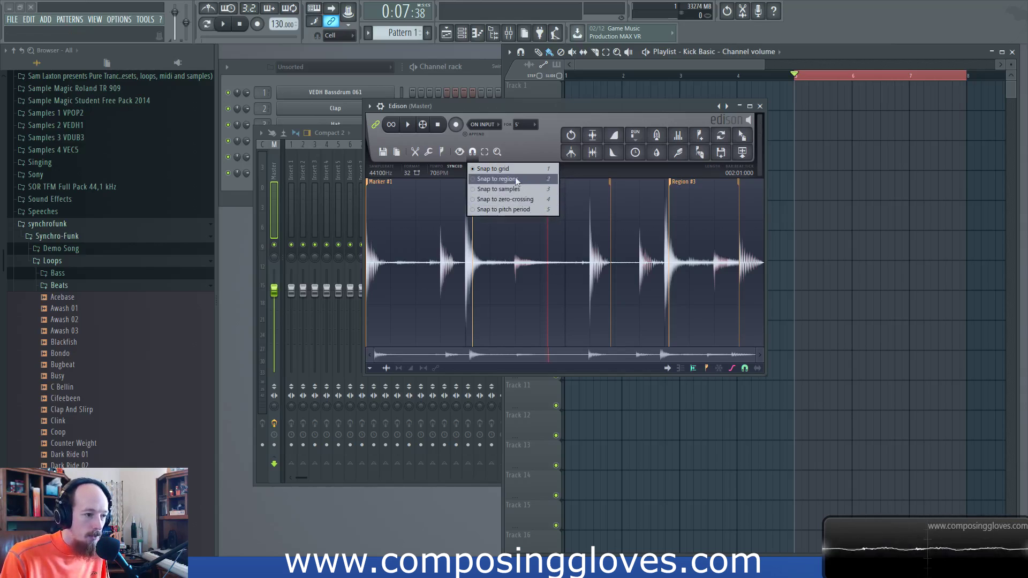
{"action": "left_click", "coordinate": [486, 199]}
{"action": "left_click", "coordinate": [520, 258]}
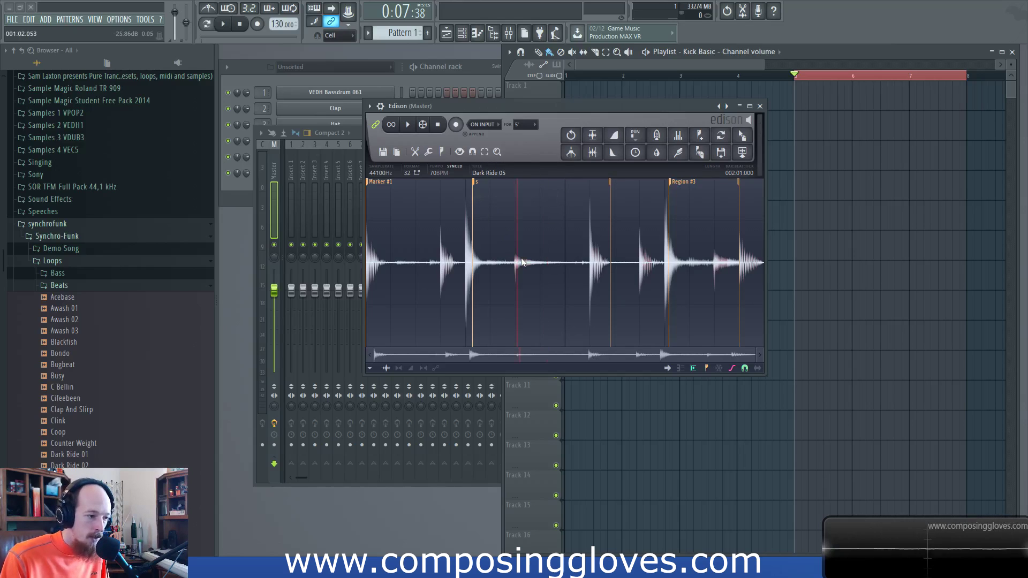
{"action": "scroll", "coordinate": [518, 256], "scroll_direction": "up", "scroll_amount": 6}
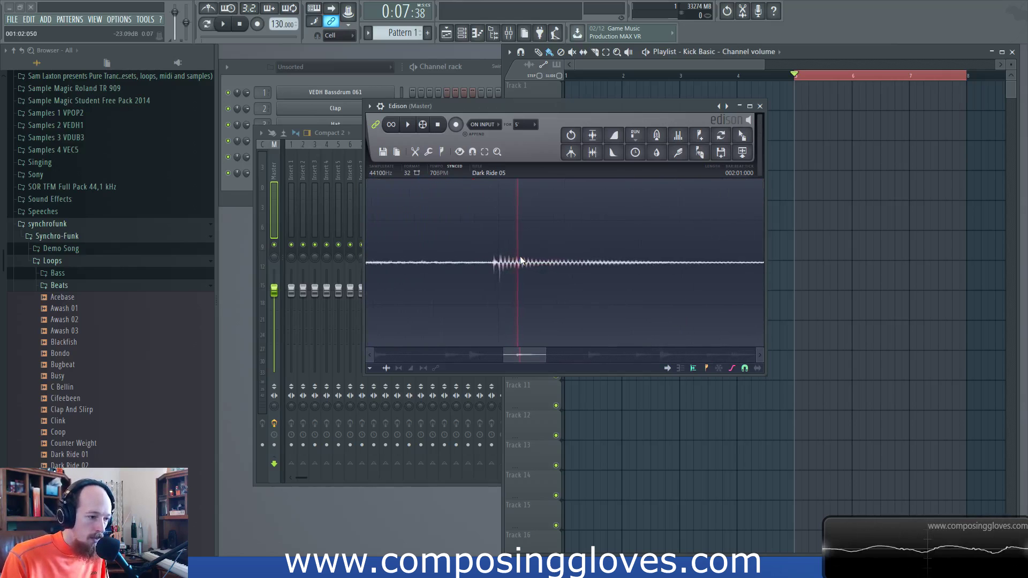
{"action": "scroll", "coordinate": [520, 259], "scroll_direction": "up", "scroll_amount": 6}
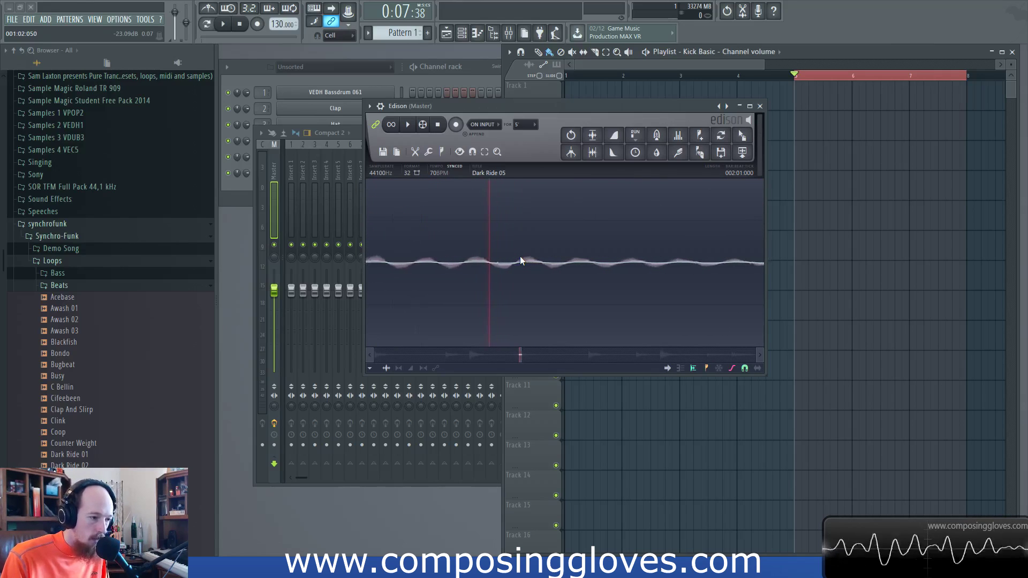
{"action": "scroll", "coordinate": [522, 260], "scroll_direction": "up", "scroll_amount": 1}
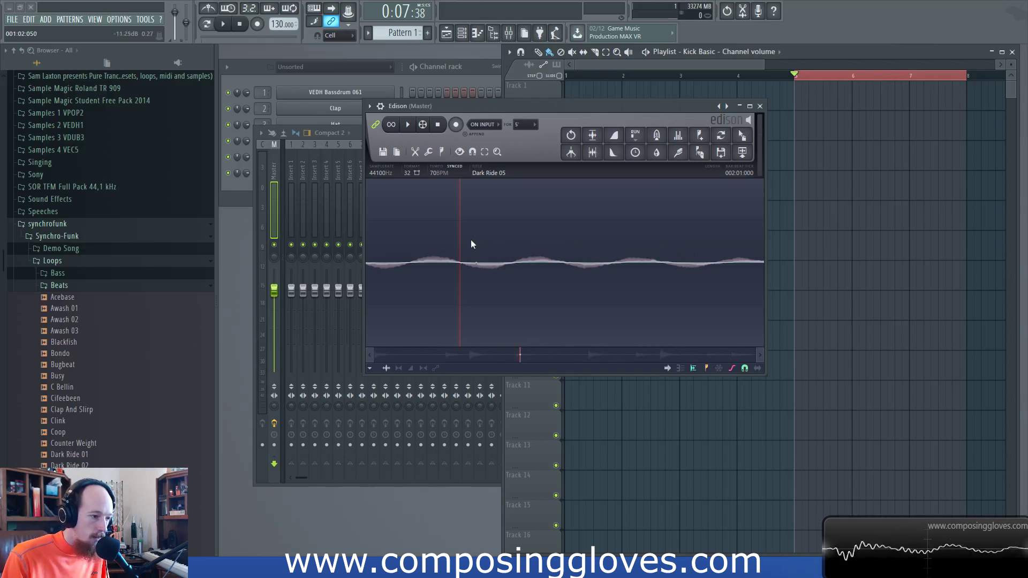
Try selecting the audio after the quiet hit with zero-crossing snapping, and clear the selection
{"action": "scroll", "coordinate": [464, 238], "scroll_direction": "down", "scroll_amount": 4}
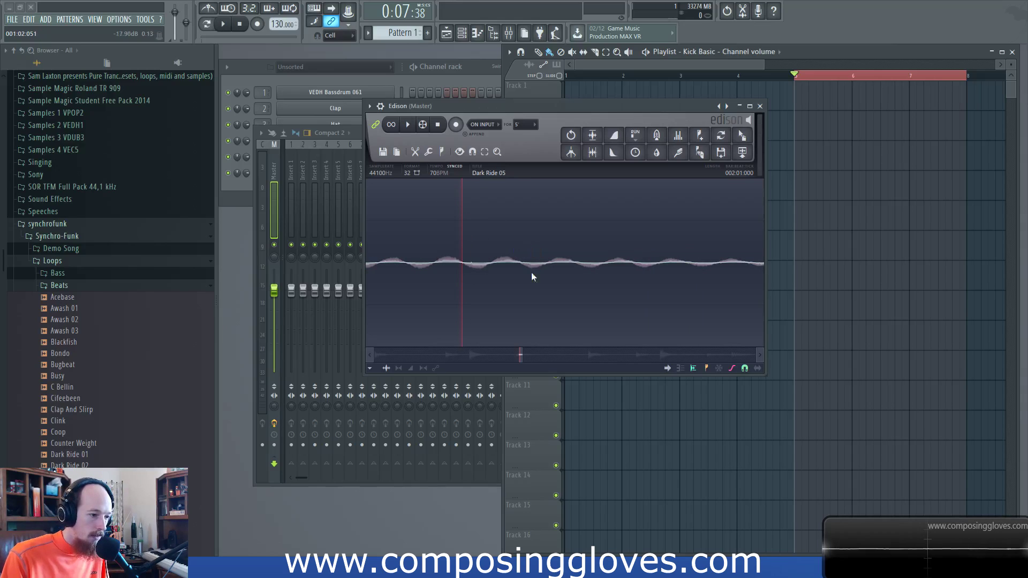
{"action": "scroll", "coordinate": [535, 267], "scroll_direction": "down", "scroll_amount": 3}
{"action": "left_click_drag", "start_coordinate": [504, 216], "coordinate": [756, 230]}
{"action": "left_click", "coordinate": [590, 232]}
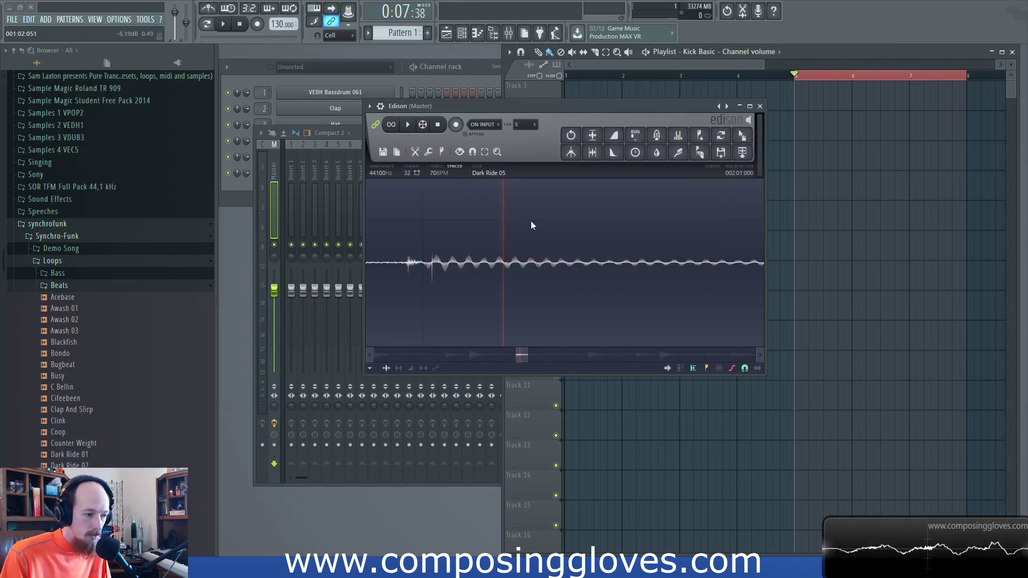
{"action": "left_click", "coordinate": [746, 371]}
{"action": "scroll", "coordinate": [698, 317], "scroll_direction": "down", "scroll_amount": 3}
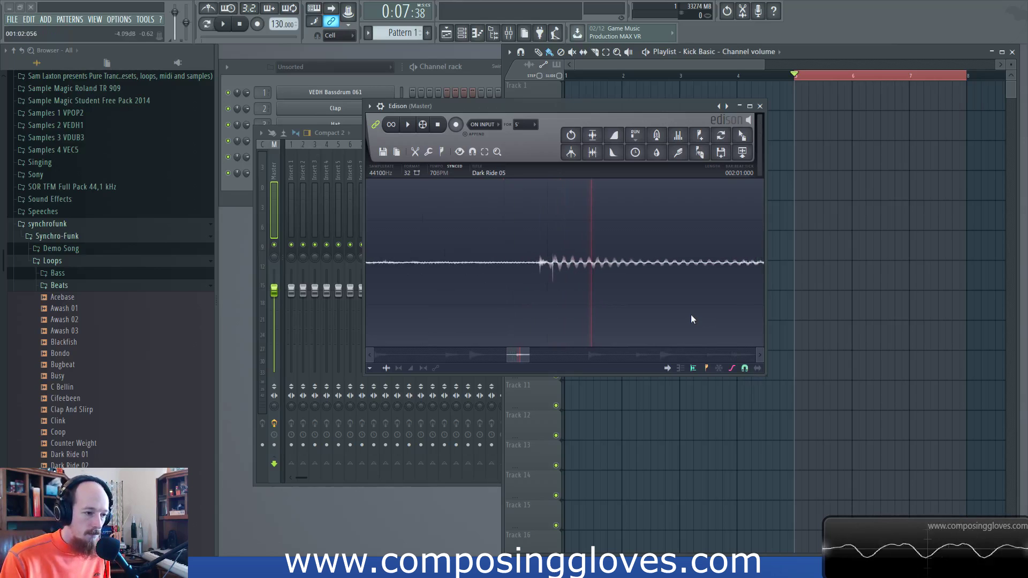
{"action": "left_click_drag", "start_coordinate": [463, 270], "coordinate": [337, 270]}
{"action": "scroll", "coordinate": [622, 265], "scroll_direction": "down", "scroll_amount": 4}
{"action": "scroll", "coordinate": [622, 261], "scroll_direction": "down", "scroll_amount": 2}
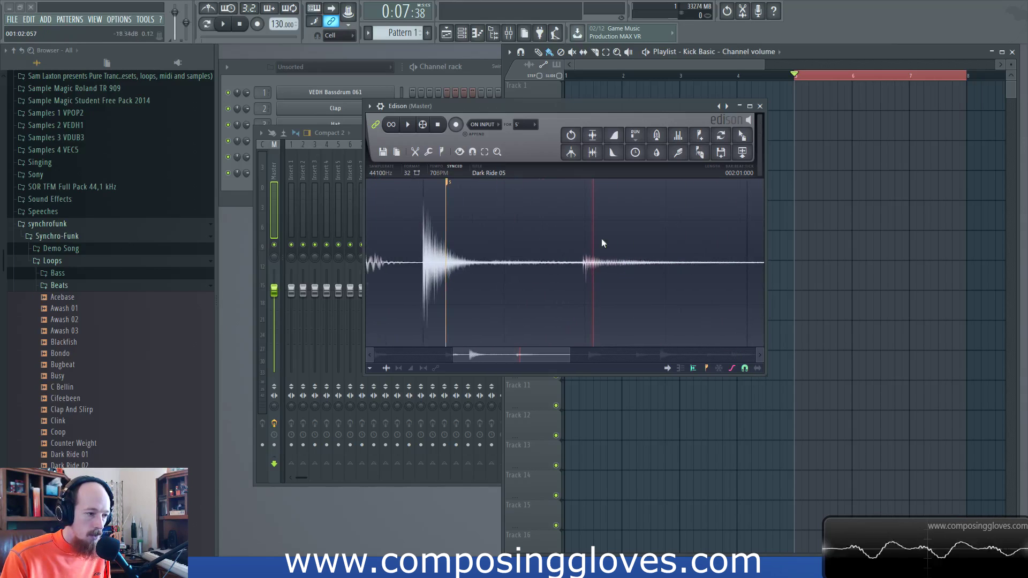
Select the audio leading up to the quiet hit, from 001:02:033 to 001:02:047, with zero-crossing snapping
{"action": "left_click", "coordinate": [472, 152]}
{"action": "left_click", "coordinate": [497, 152]}
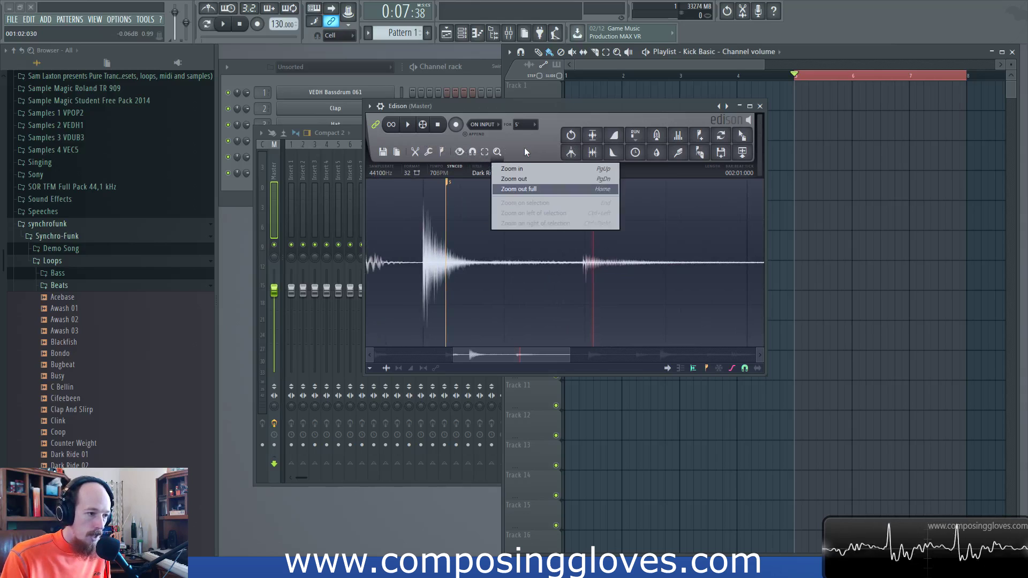
{"action": "left_click", "coordinate": [524, 148]}
{"action": "left_click_drag", "start_coordinate": [583, 261], "coordinate": [447, 258]}
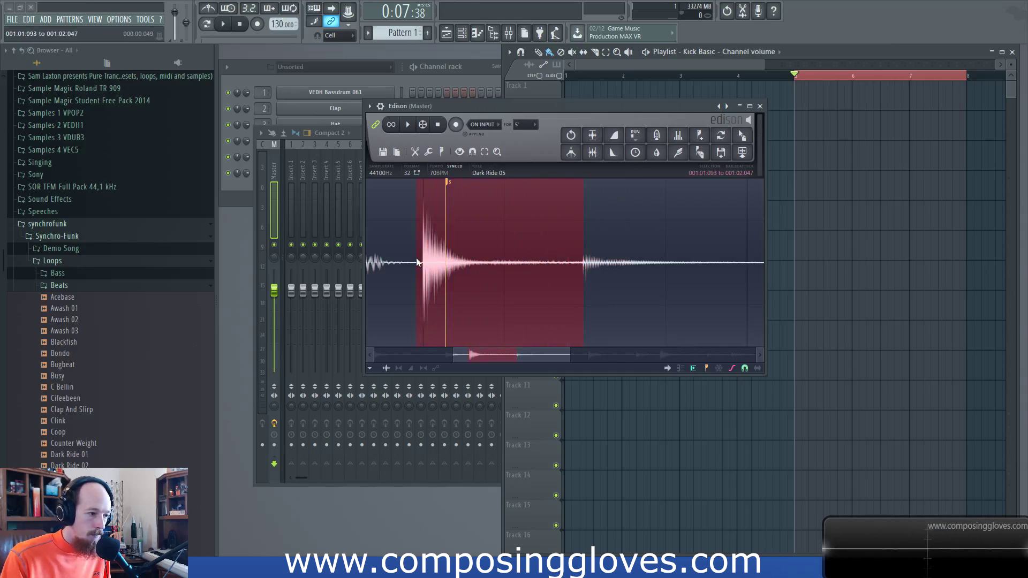
{"action": "left_click_drag", "start_coordinate": [426, 262], "coordinate": [526, 262]}
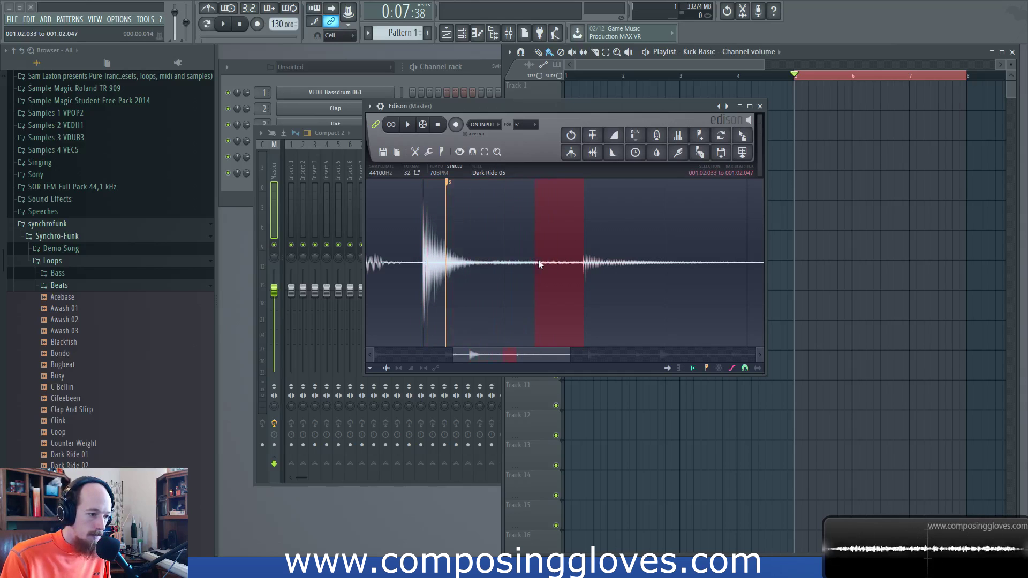
Set snapping to the grid, try selections on either side of the quiet hit's start, and clear the selection
{"action": "left_click", "coordinate": [472, 152]}
{"action": "left_click", "coordinate": [489, 169]}
{"action": "left_click_drag", "start_coordinate": [582, 257], "coordinate": [514, 251]}
{"action": "left_click_drag", "start_coordinate": [585, 256], "coordinate": [747, 259]}
{"action": "left_click", "coordinate": [627, 264]}
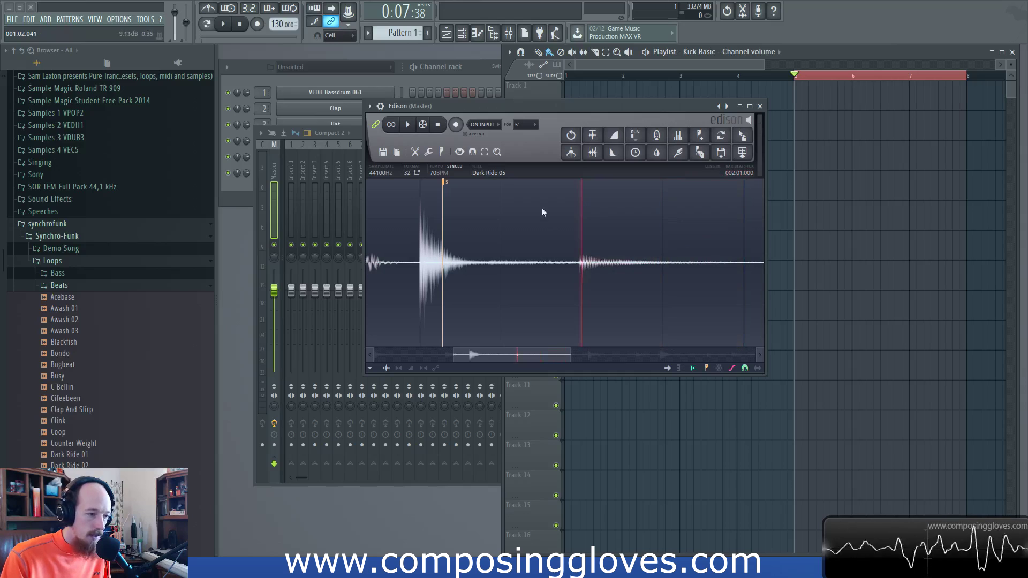
Set snapping to pitch period, try a short selection from 001:02:047 on the quiet hit, and clear it
{"action": "left_click", "coordinate": [472, 151]}
{"action": "left_click", "coordinate": [494, 209]}
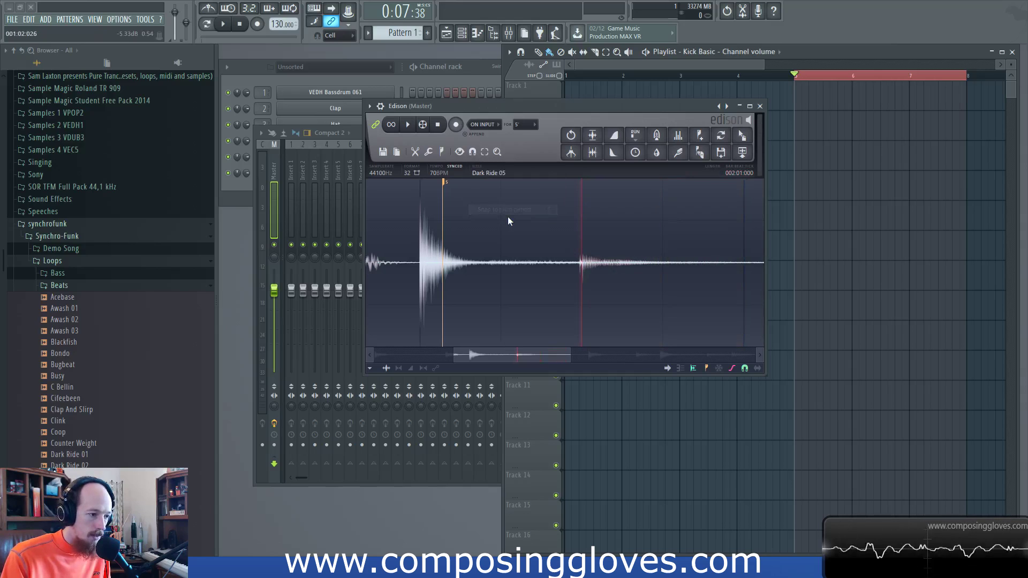
{"action": "scroll", "coordinate": [601, 263], "scroll_direction": "up", "scroll_amount": 3}
{"action": "left_click", "coordinate": [602, 264]}
{"action": "left_click_drag", "start_coordinate": [604, 265], "coordinate": [619, 266]}
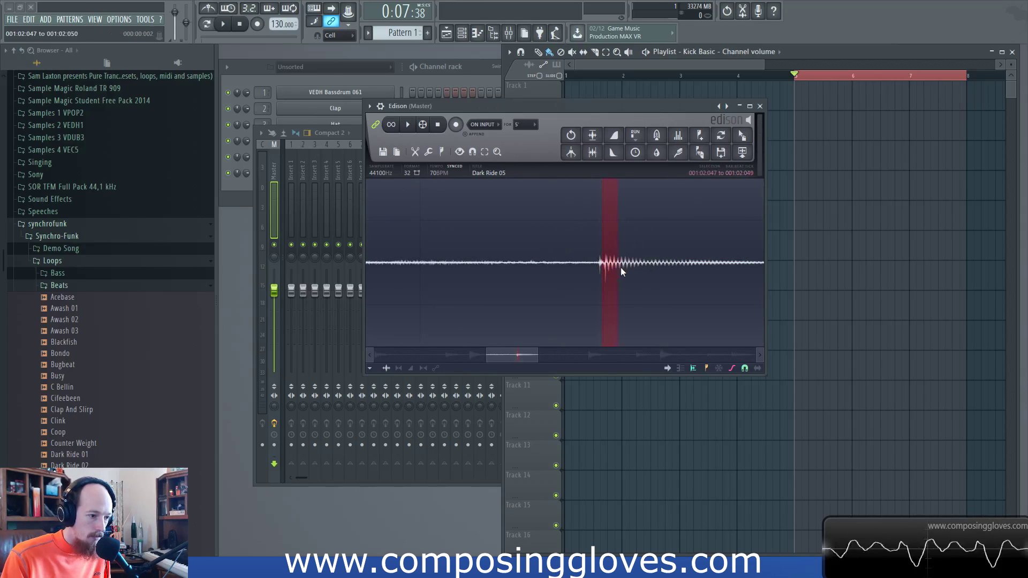
{"action": "left_click", "coordinate": [608, 242]}
Set snapping back to the grid and select the quiet hit from 001:02:048 to 001:02:072
{"action": "left_click", "coordinate": [472, 152]}
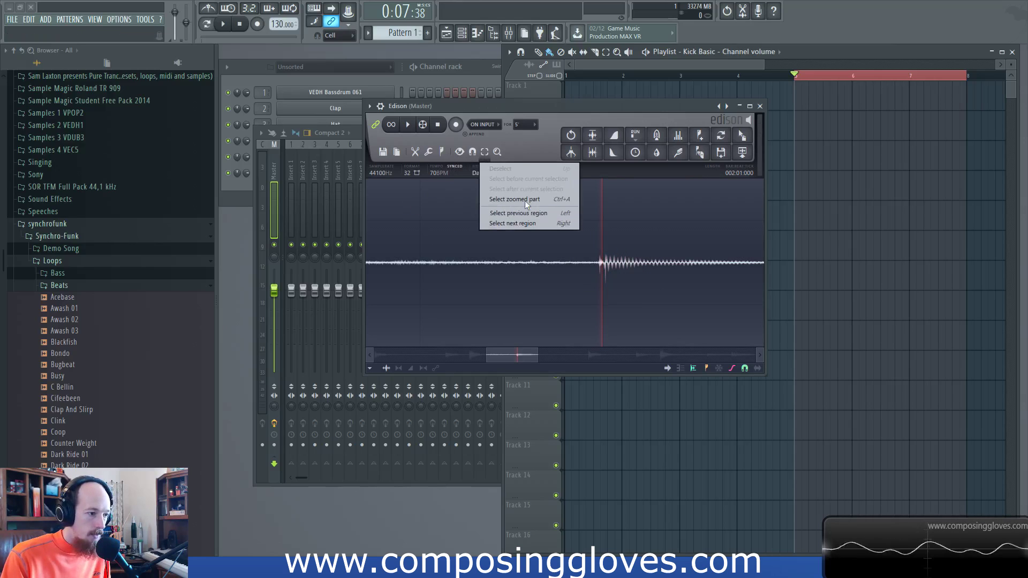
{"action": "left_click", "coordinate": [496, 151]}
{"action": "left_click", "coordinate": [472, 151]}
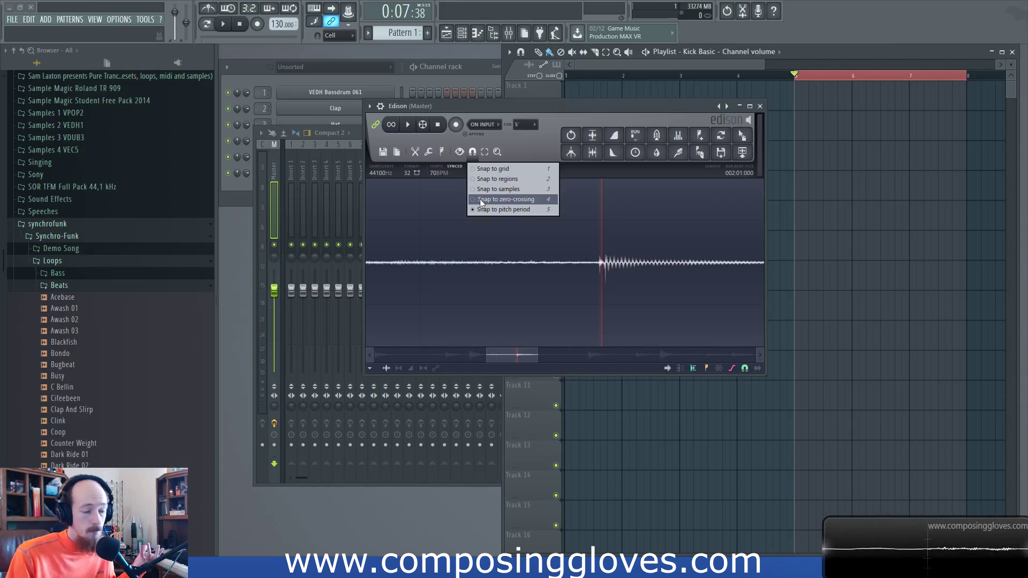
{"action": "left_click", "coordinate": [480, 168]}
{"action": "left_click_drag", "start_coordinate": [606, 242], "coordinate": [771, 242]}
{"action": "scroll", "coordinate": [693, 230], "scroll_direction": "down", "scroll_amount": 3}
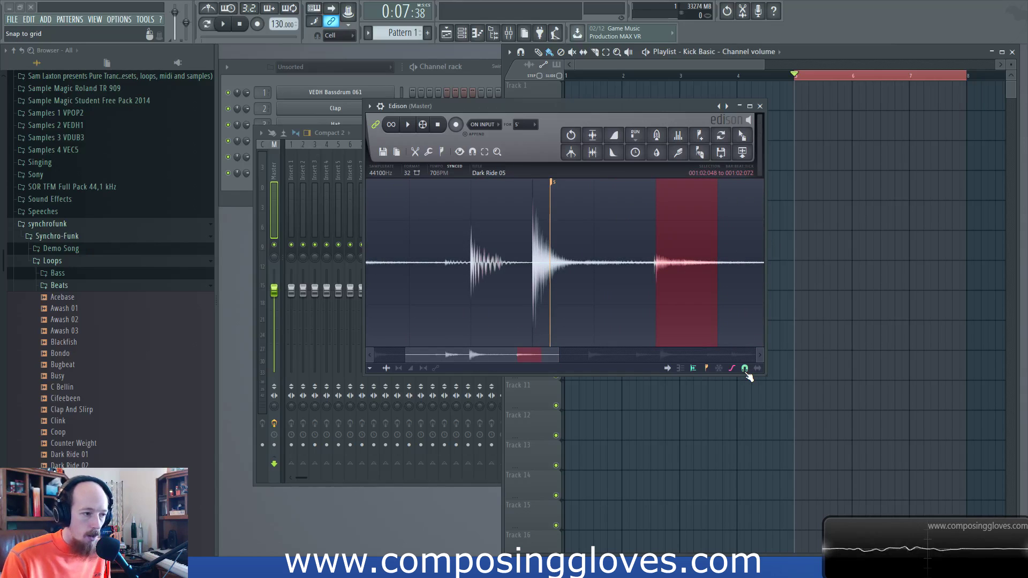
Look through the selection commands and the zoom commands without choosing any
{"action": "left_click", "coordinate": [485, 152]}
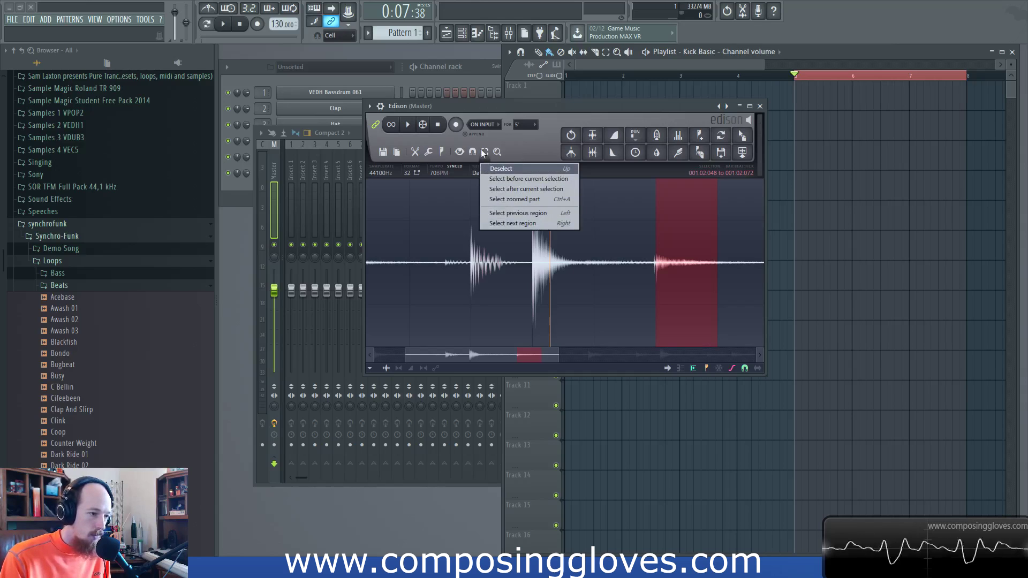
{"action": "left_click", "coordinate": [497, 152]}
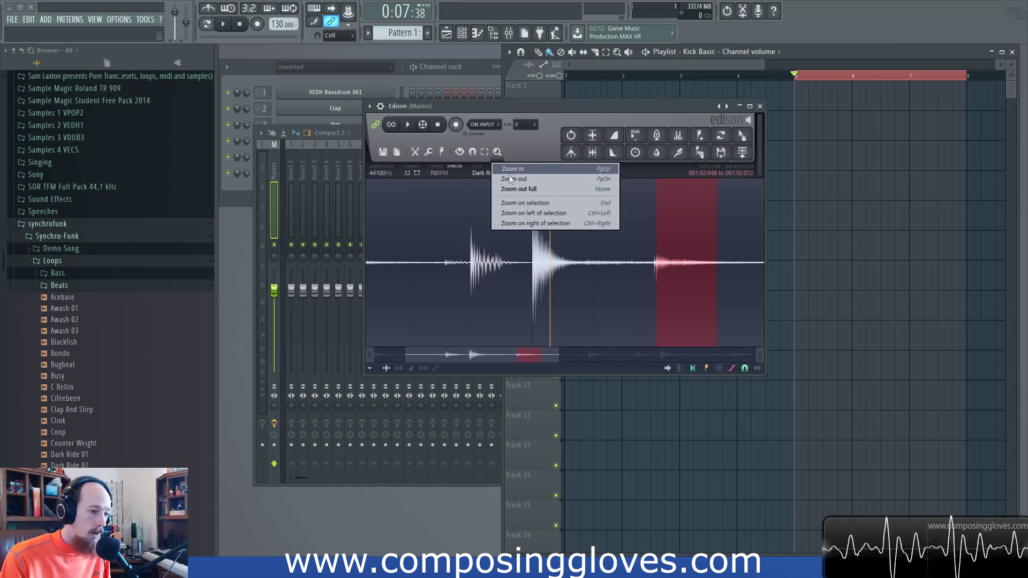
{"action": "left_click", "coordinate": [527, 146]}
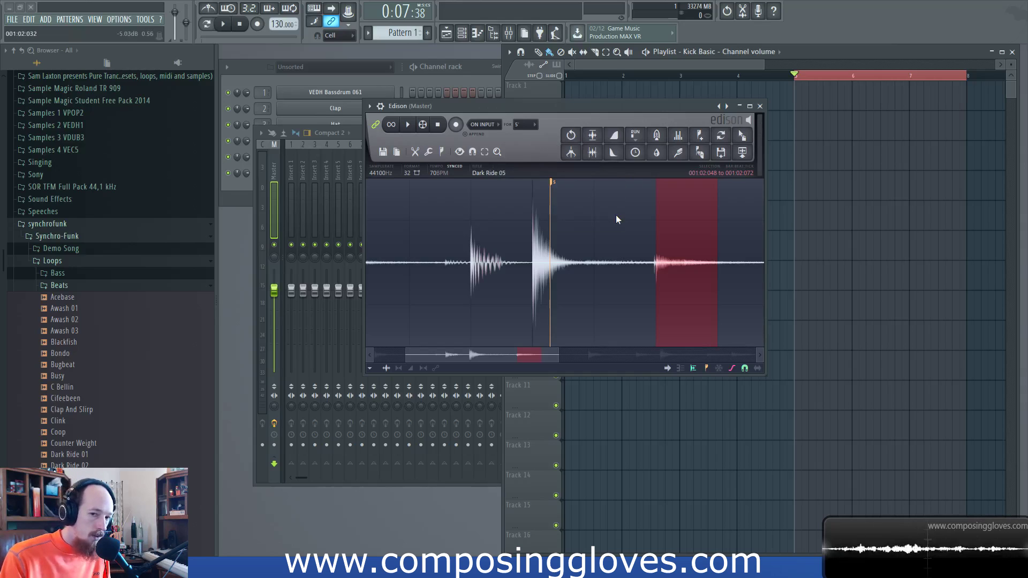
Examine the waveform around the selection at different zoom levels, and adjust the visible range in the overview
{"action": "scroll", "coordinate": [699, 250], "scroll_direction": "up", "scroll_amount": 4}
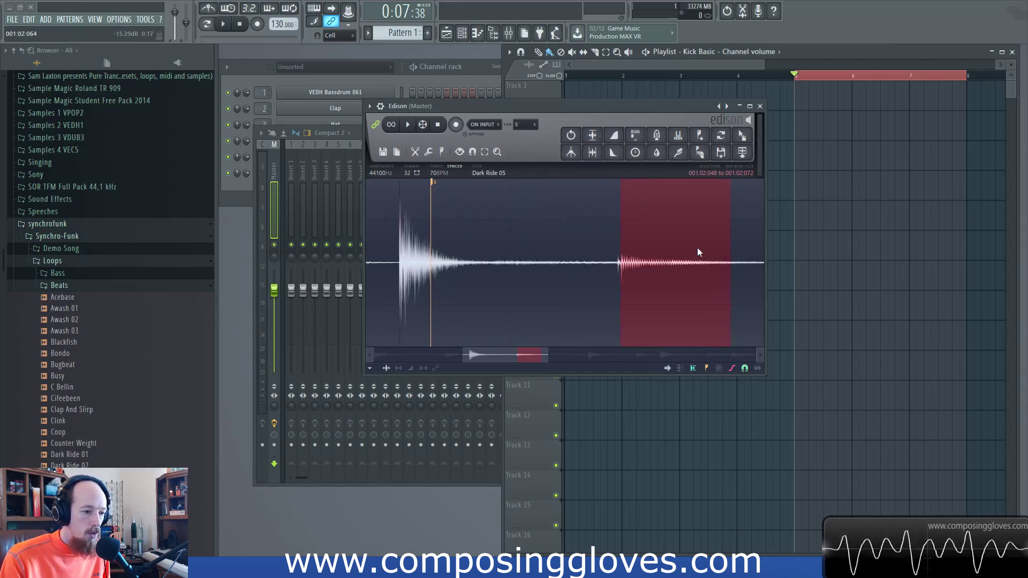
{"action": "scroll", "coordinate": [698, 247], "scroll_direction": "down", "scroll_amount": 4}
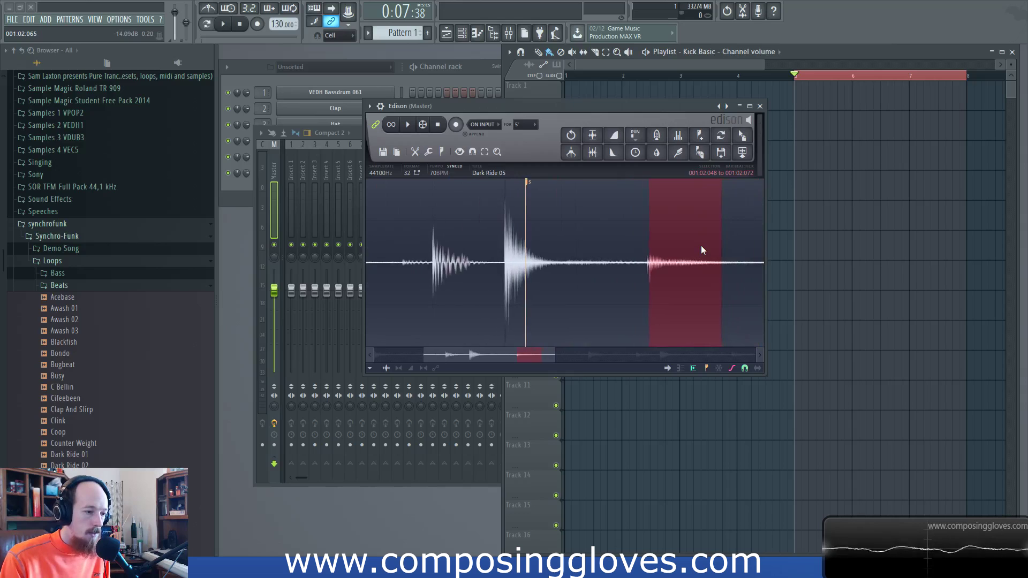
{"action": "scroll", "coordinate": [479, 282], "scroll_direction": "up", "scroll_amount": 6}
{"action": "scroll", "coordinate": [500, 276], "scroll_direction": "down", "scroll_amount": 3}
{"action": "scroll", "coordinate": [628, 235], "scroll_direction": "down", "scroll_amount": 4}
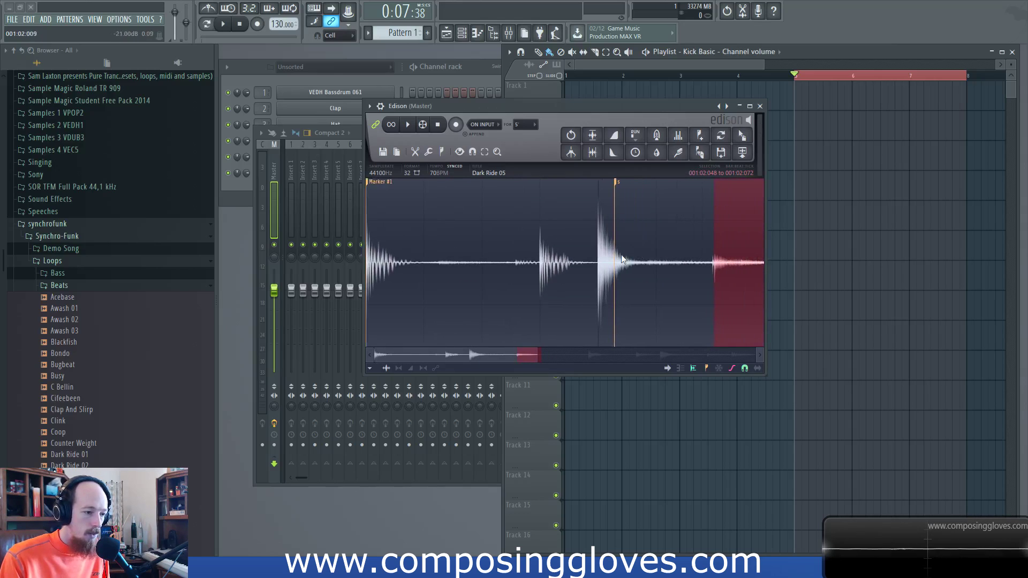
{"action": "mouse_move", "coordinate": [503, 355]}
{"action": "left_mouse_down"}
{"action": "mouse_move", "coordinate": [717, 355]}
{"action": "mouse_move", "coordinate": [513, 353]}
{"action": "mouse_move", "coordinate": [644, 354]}
{"action": "mouse_move", "coordinate": [489, 366]}
{"action": "left_mouse_up"}
{"action": "left_click_drag", "start_coordinate": [557, 361], "coordinate": [636, 356]}
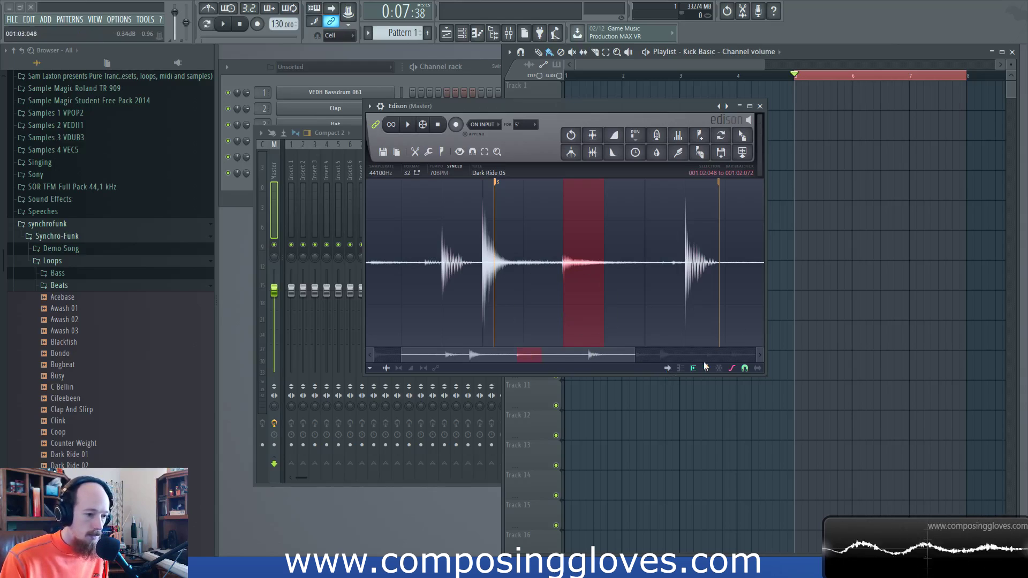
Clear the selection, play the zoomed-in loop with auto-scroll following playback, and turn auto-scroll off
{"action": "left_click", "coordinate": [524, 254]}
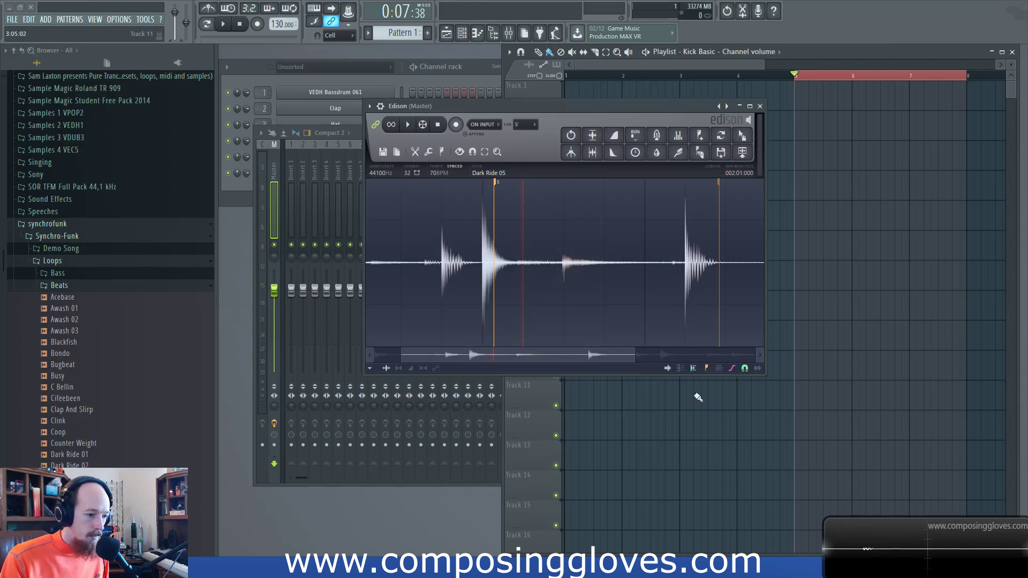
{"action": "scroll", "coordinate": [532, 288], "scroll_direction": "up", "scroll_amount": 2}
{"action": "scroll", "coordinate": [532, 282], "scroll_direction": "up", "scroll_amount": 3}
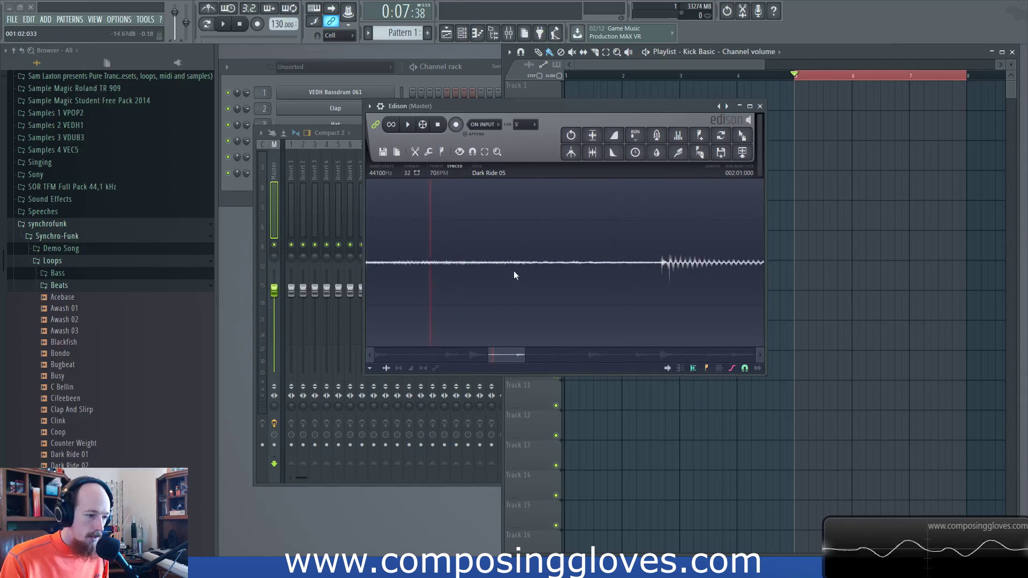
{"action": "left_click", "coordinate": [410, 124]}
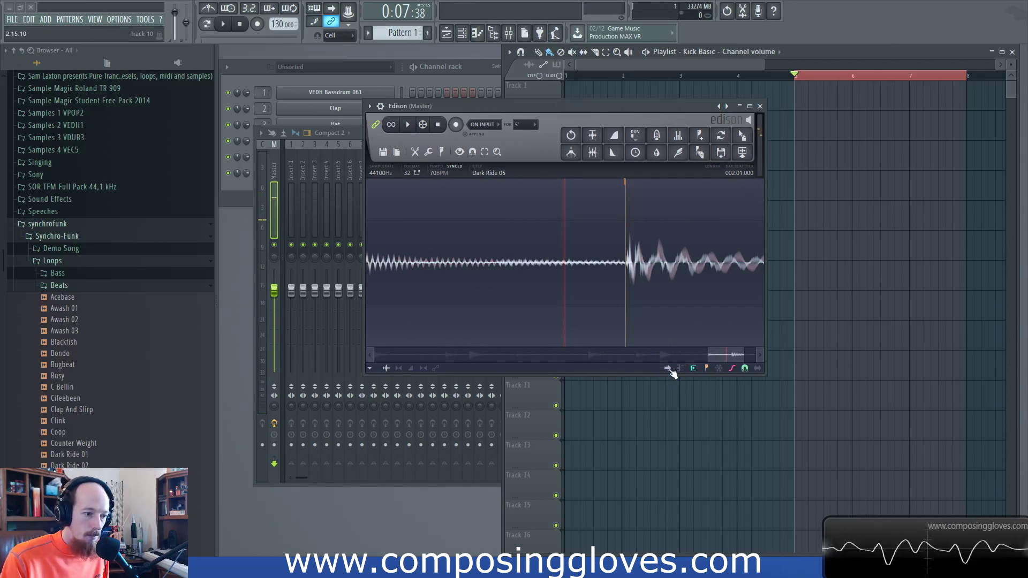
{"action": "scroll", "coordinate": [523, 277], "scroll_direction": "down", "scroll_amount": 2}
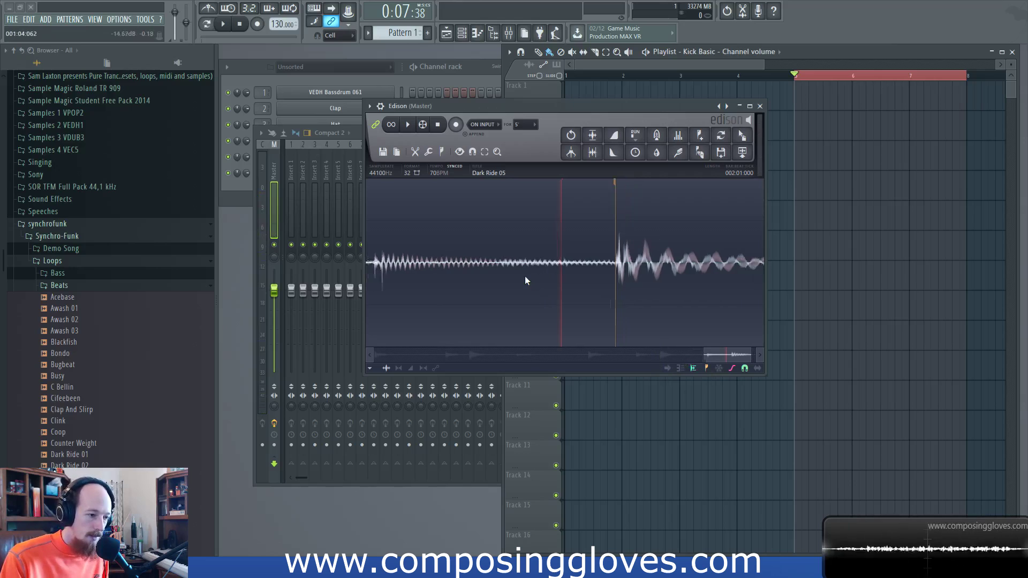
{"action": "scroll", "coordinate": [530, 274], "scroll_direction": "down", "scroll_amount": 2}
{"action": "scroll", "coordinate": [650, 307], "scroll_direction": "up", "scroll_amount": 3}
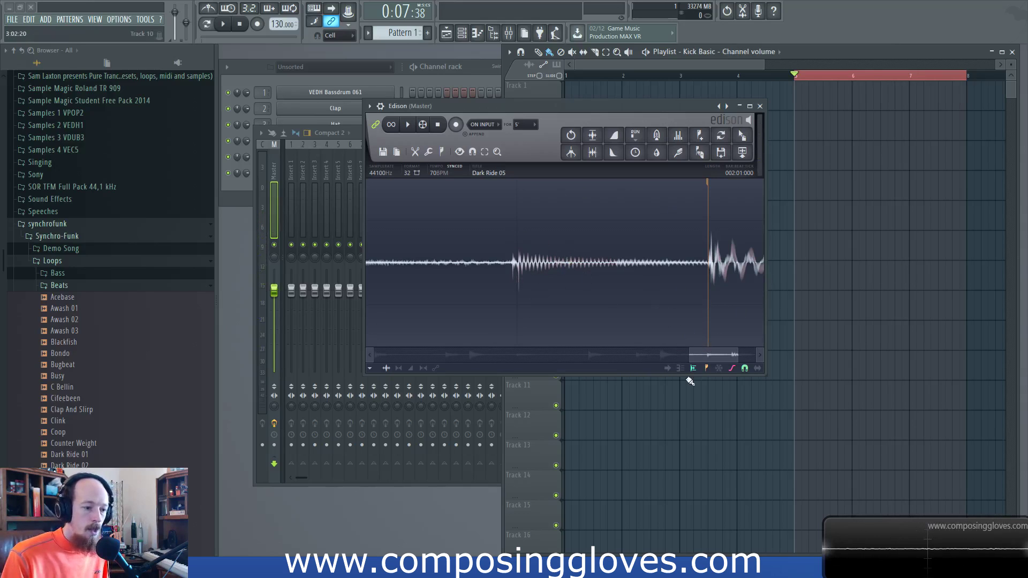
View the end of the loop as a spectrum and return the display to the waveform
{"action": "scroll", "coordinate": [683, 370], "scroll_direction": "down", "scroll_amount": 2}
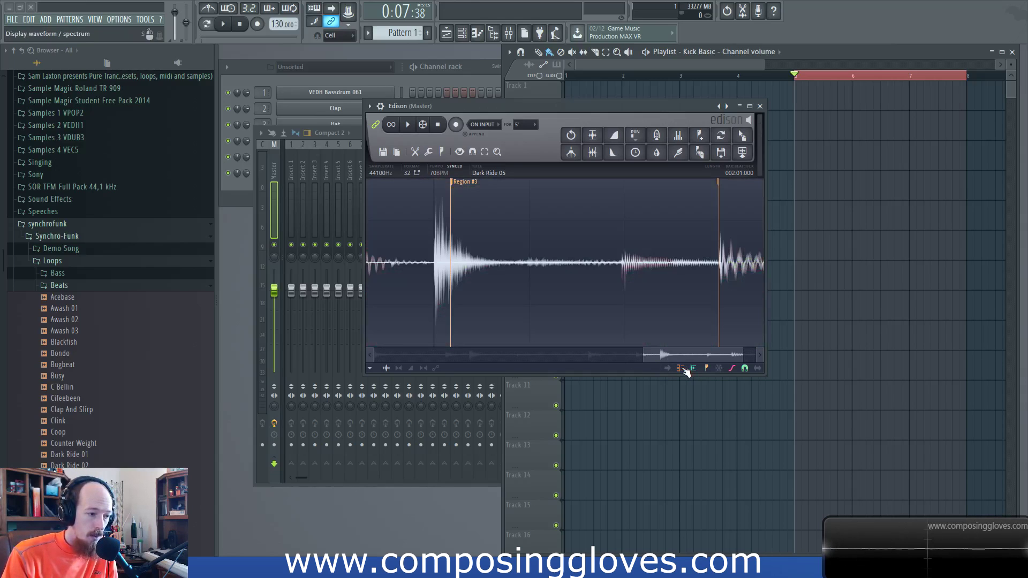
{"action": "left_click", "coordinate": [680, 368]}
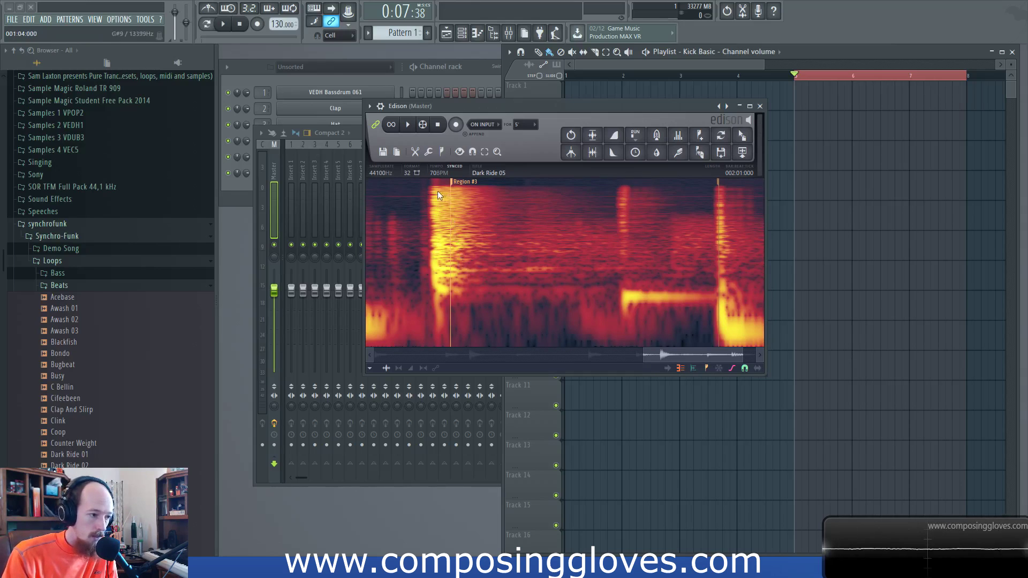
{"action": "left_click", "coordinate": [681, 368]}
{"action": "left_click", "coordinate": [685, 369]}
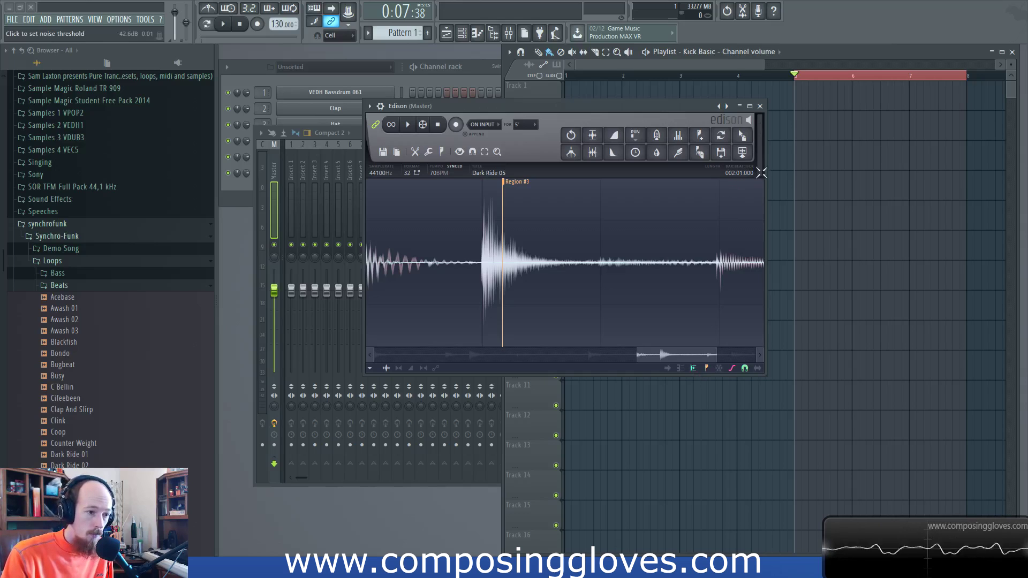
Set a noise threshold band around the waveform's centre line, and freeze editing while viewing more of the loop
{"action": "left_click", "coordinate": [752, 247]}
{"action": "mouse_move", "coordinate": [764, 146]}
{"action": "left_mouse_down"}
{"action": "mouse_move", "coordinate": [764, 128]}
{"action": "mouse_move", "coordinate": [760, 139]}
{"action": "left_mouse_up"}
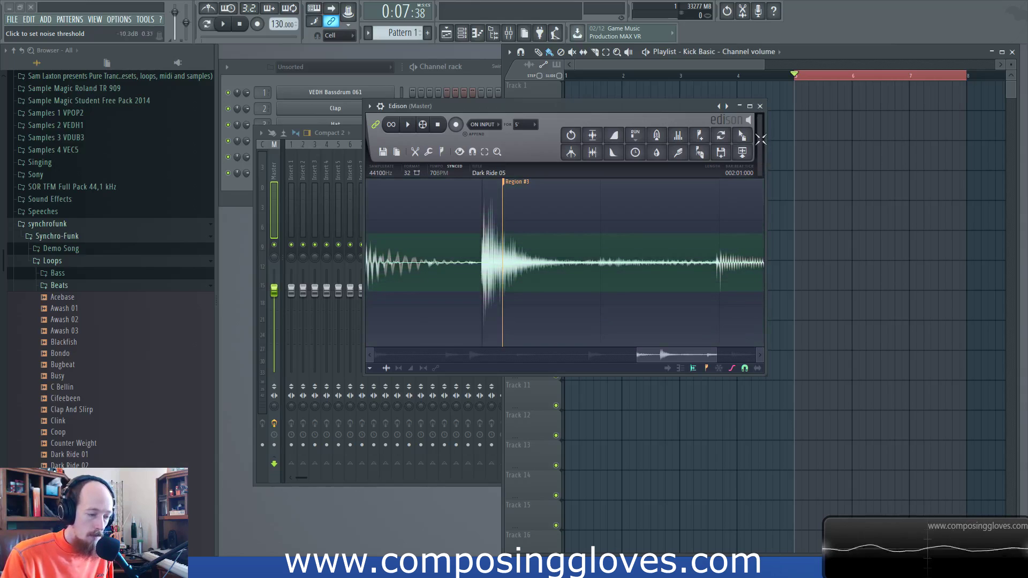
{"action": "left_click", "coordinate": [719, 368]}
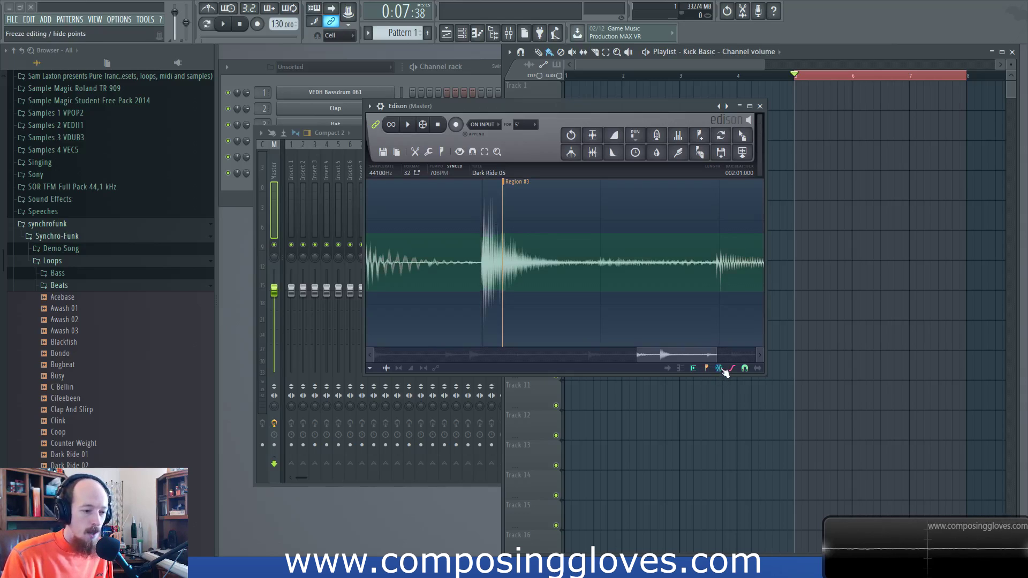
{"action": "scroll", "coordinate": [555, 270], "scroll_direction": "down", "scroll_amount": 6}
{"action": "mouse_move", "coordinate": [578, 355]}
{"action": "left_mouse_down"}
{"action": "mouse_move", "coordinate": [420, 355]}
{"action": "mouse_move", "coordinate": [576, 354]}
{"action": "left_mouse_up"}
{"action": "scroll", "coordinate": [576, 218], "scroll_direction": "down", "scroll_amount": 1}
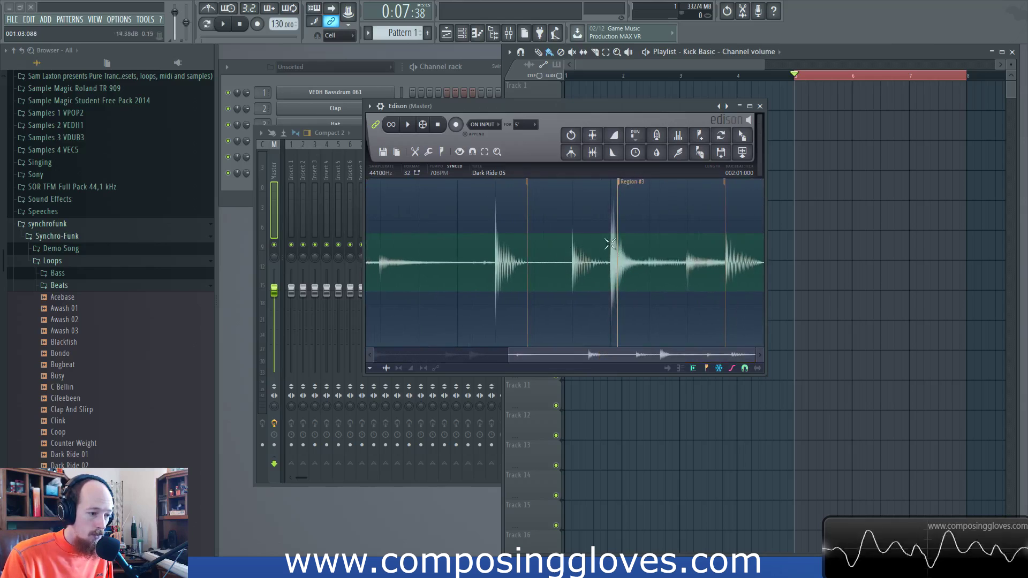
{"action": "scroll", "coordinate": [632, 220], "scroll_direction": "down", "scroll_amount": 3}
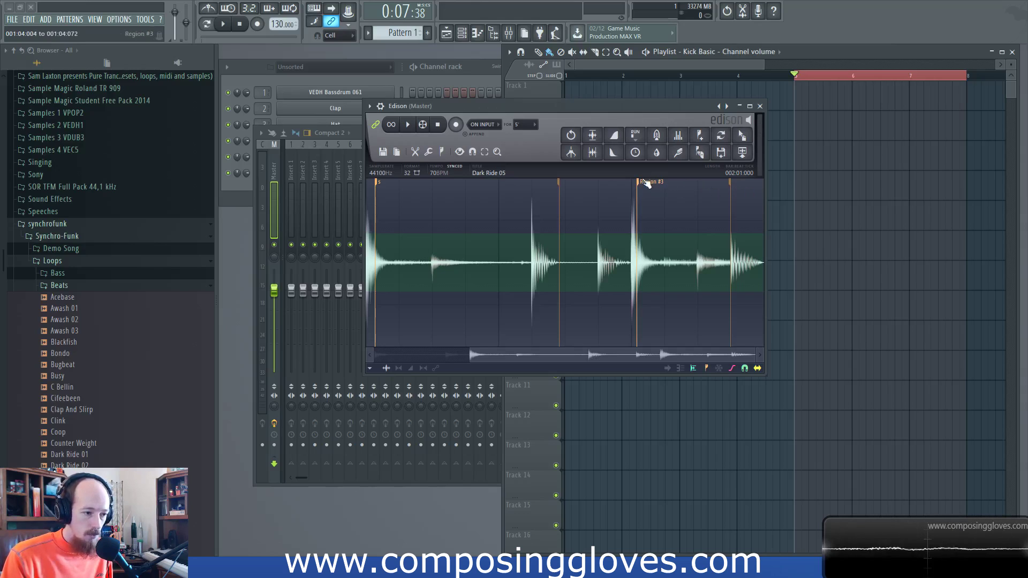
With sliding of succeeding regions on, move Region #3 slightly earlier to the start of its loud hit
{"action": "mouse_move", "coordinate": [642, 184]}
{"action": "left_mouse_down"}
{"action": "mouse_move", "coordinate": [672, 184]}
{"action": "mouse_move", "coordinate": [568, 185]}
{"action": "mouse_move", "coordinate": [672, 191]}
{"action": "mouse_move", "coordinate": [572, 207]}
{"action": "mouse_move", "coordinate": [640, 207]}
{"action": "left_mouse_up"}
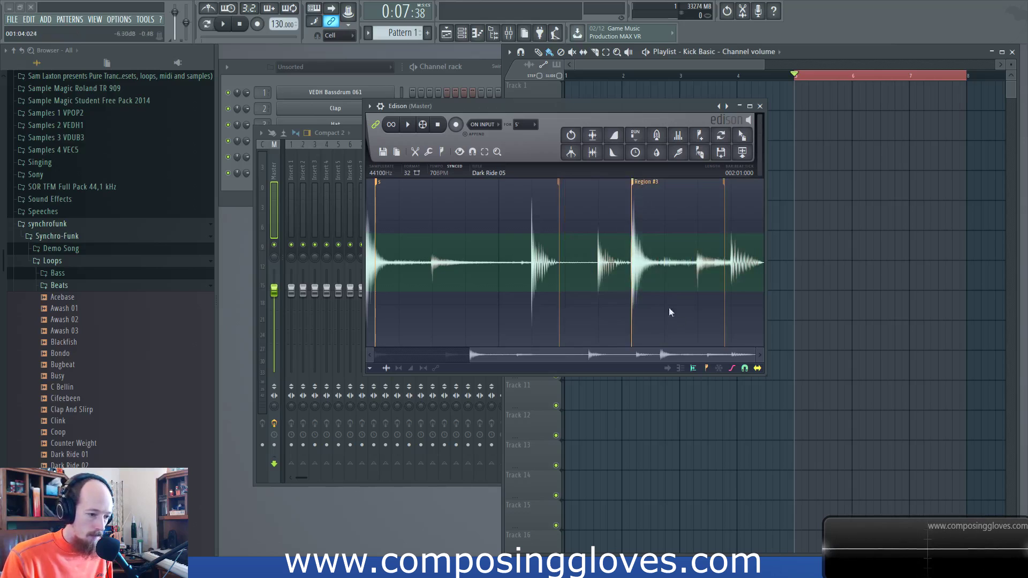
{"action": "mouse_move", "coordinate": [633, 185]}
{"action": "left_mouse_down"}
{"action": "mouse_move", "coordinate": [663, 192]}
{"action": "mouse_move", "coordinate": [608, 200]}
{"action": "mouse_move", "coordinate": [706, 195]}
{"action": "mouse_move", "coordinate": [632, 202]}
{"action": "left_mouse_up"}
Draw a five-point rising and falling volume envelope across the loop, and lower its highest point at 001:04:000
{"action": "left_click", "coordinate": [411, 368]}
{"action": "right_click", "coordinate": [445, 241]}
{"action": "right_click", "coordinate": [493, 261]}
{"action": "left_click", "coordinate": [565, 241]}
{"action": "left_click", "coordinate": [631, 210]}
{"action": "left_click", "coordinate": [698, 304]}
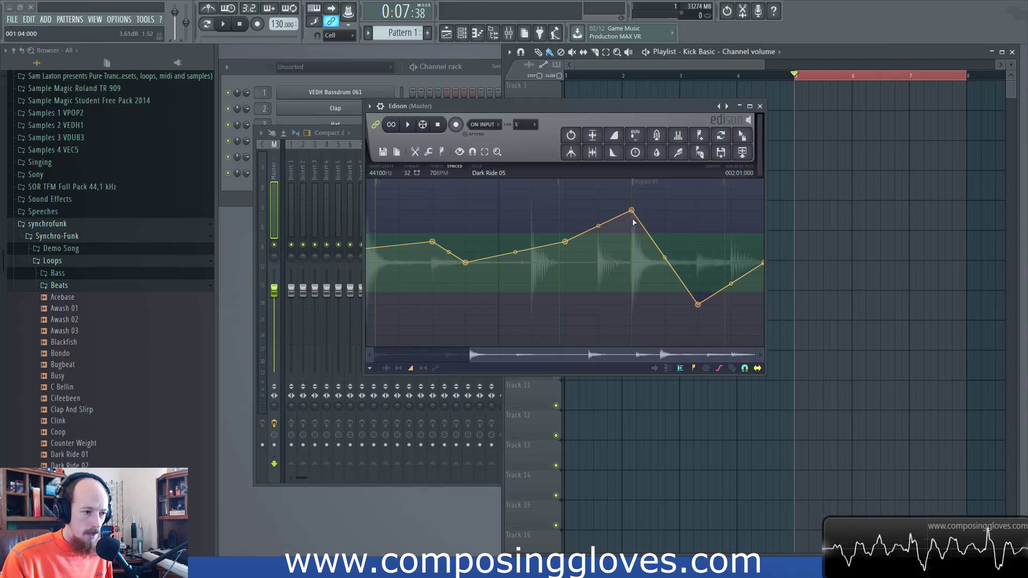
{"action": "mouse_move", "coordinate": [632, 211]}
{"action": "left_mouse_down"}
{"action": "mouse_move", "coordinate": [527, 212]}
{"action": "mouse_move", "coordinate": [690, 216]}
{"action": "mouse_move", "coordinate": [629, 221]}
{"action": "left_mouse_up"}
Turn off sliding of succeeding points, and move the envelope point before the peak later and down to the centre line
{"action": "left_click", "coordinate": [758, 370]}
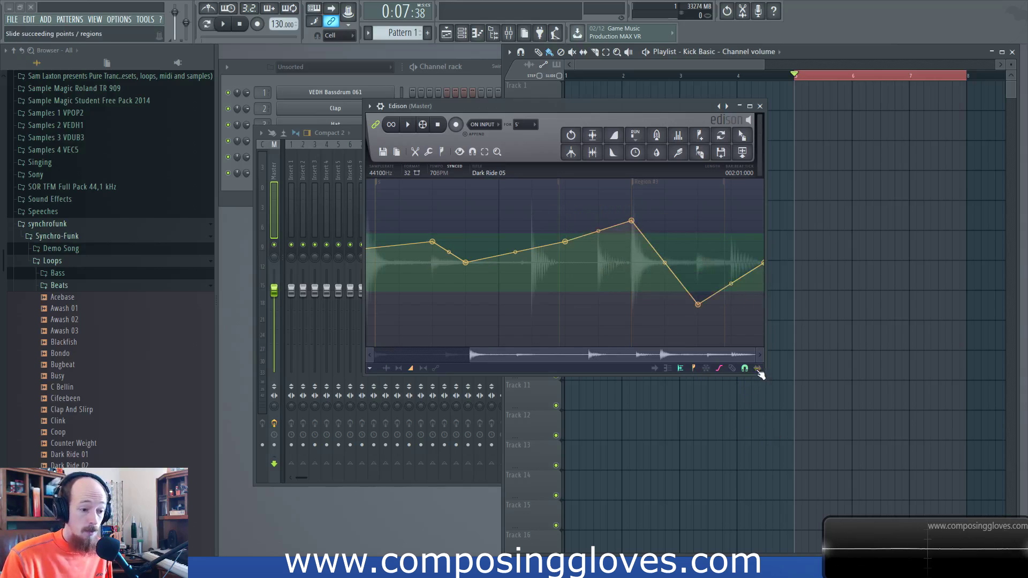
{"action": "left_click_drag", "start_coordinate": [654, 283], "coordinate": [620, 262]}
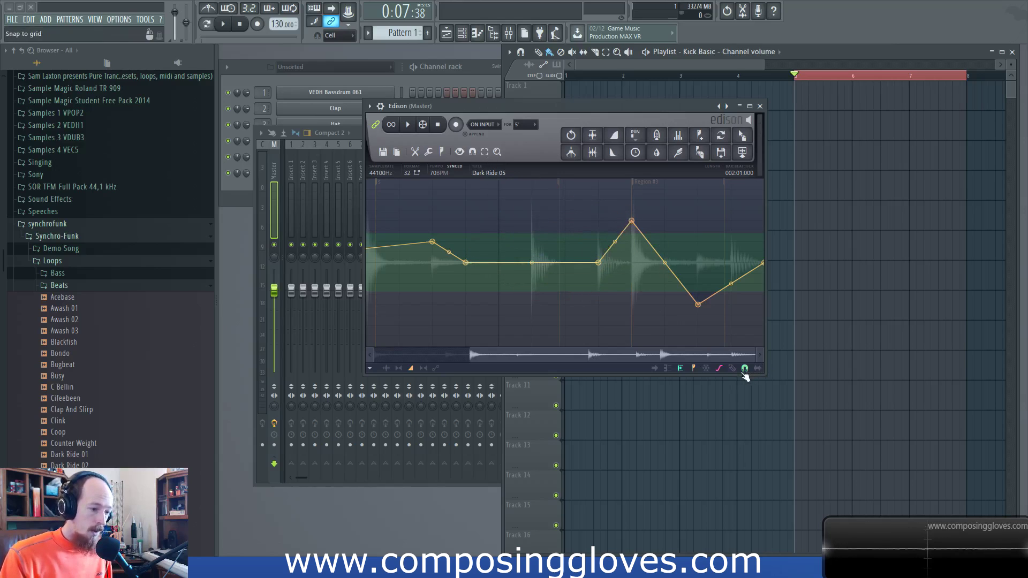